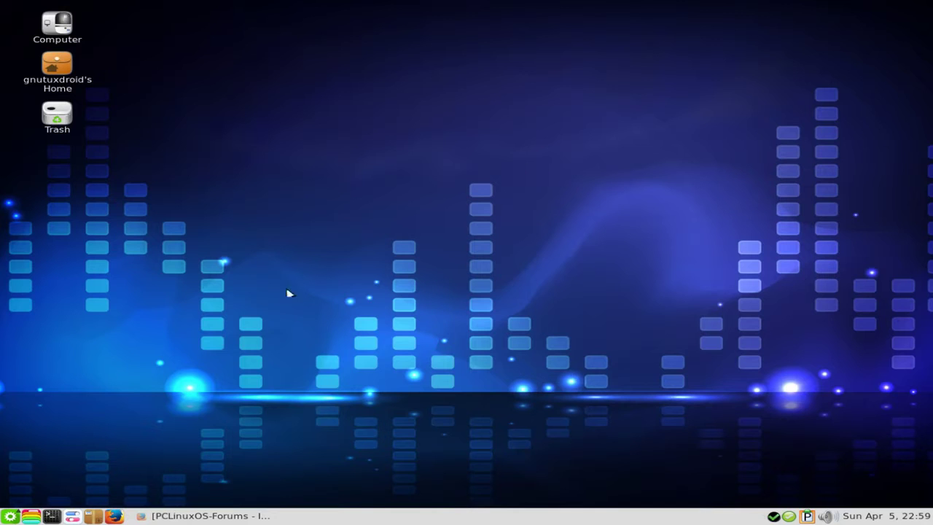
- Switch to Firefox, look through the boards on the PCLinuxOS forum index, and show the PCLinuxOS homepage
left_click(210, 516)
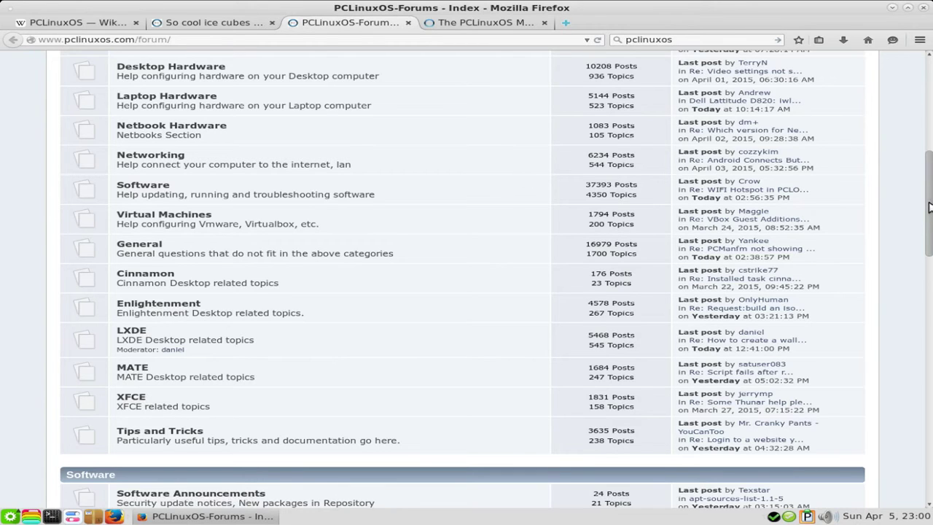
left_click_drag(929, 208, 928, 365)
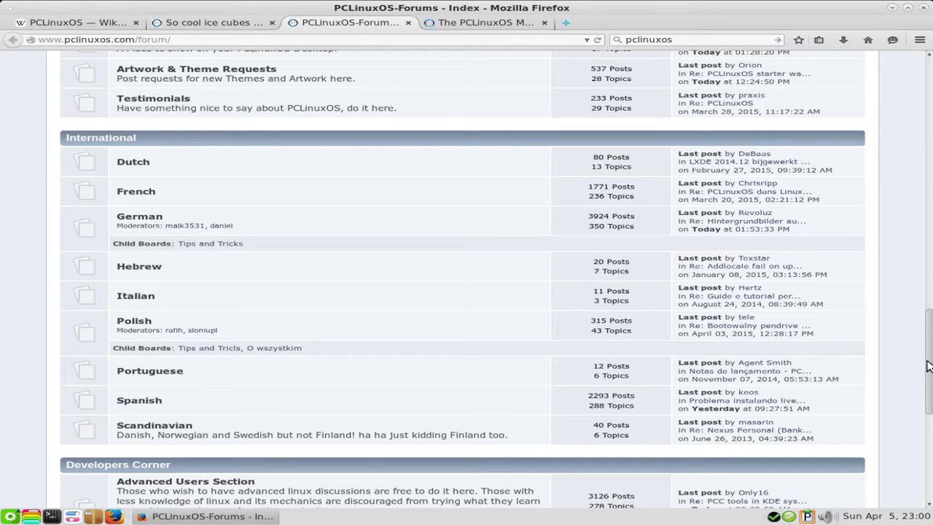
left_click(215, 25)
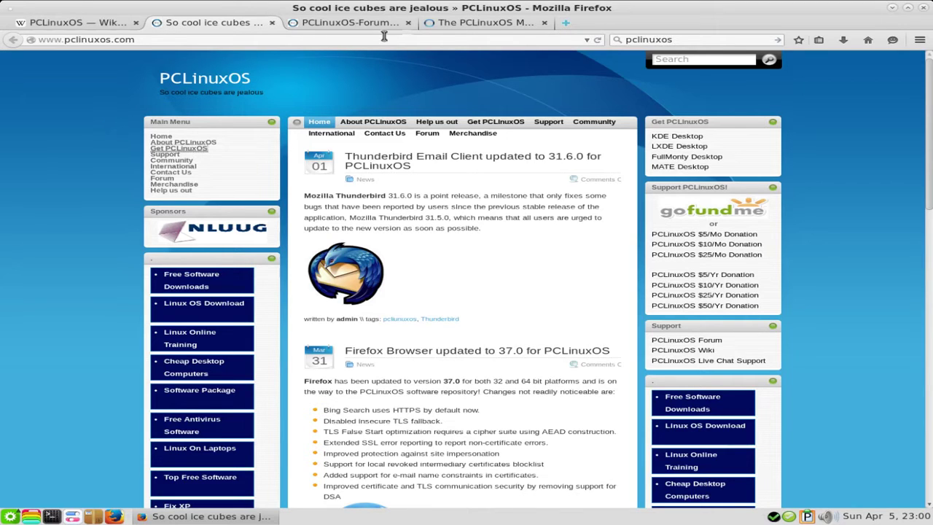
- Look over the April 2015 issue on The PCLinuxOS Magazine site, including its contents and download links, and minimize the browser
left_click(465, 23)
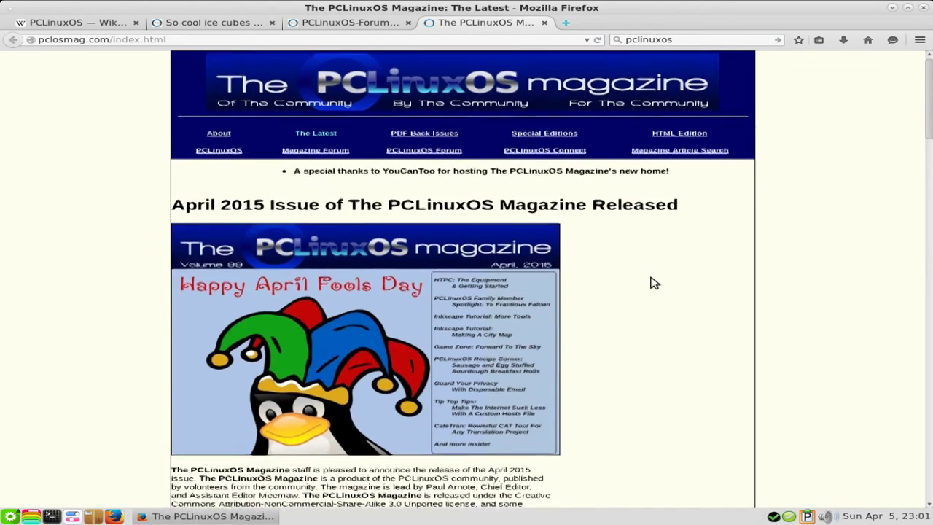
scroll(653, 283, "down", 3)
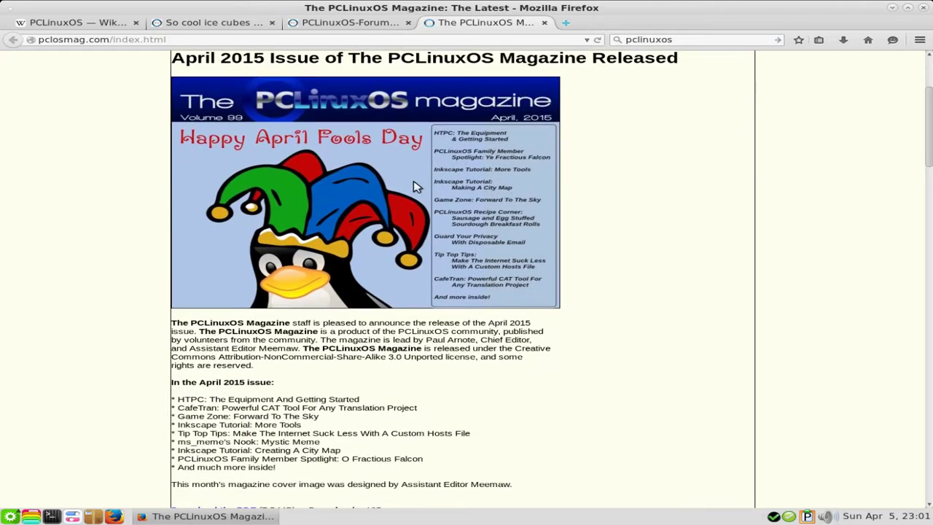
scroll(554, 258, "up", 3)
scroll(554, 258, "down", 3)
scroll(572, 248, "down", 5)
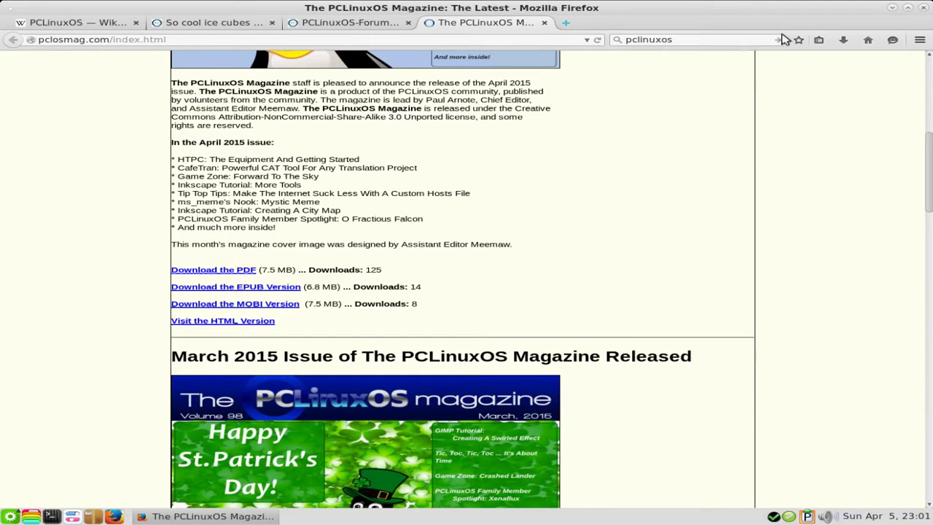
left_click(891, 8)
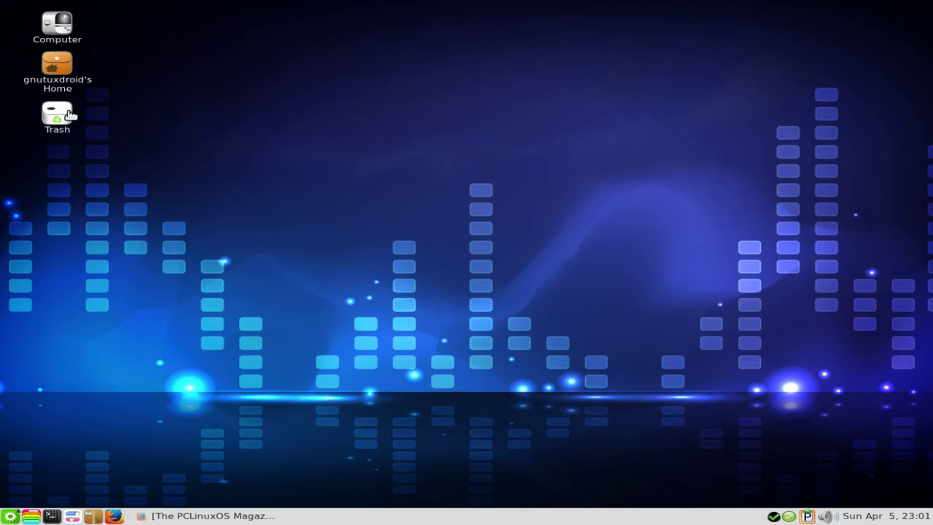
- View the month calendar and hide it, and read the PCLinuxOS Twitter feed from the update notifier before closing it
left_click(885, 518)
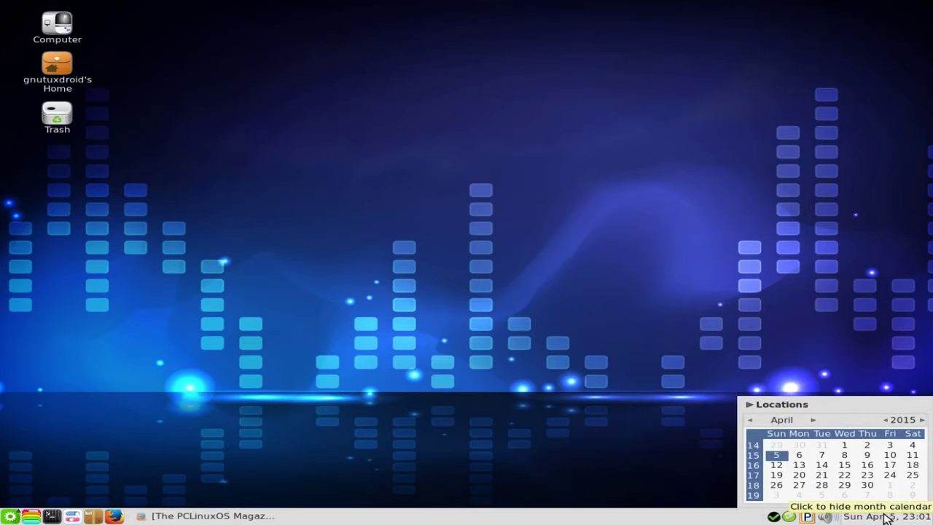
left_click(875, 518)
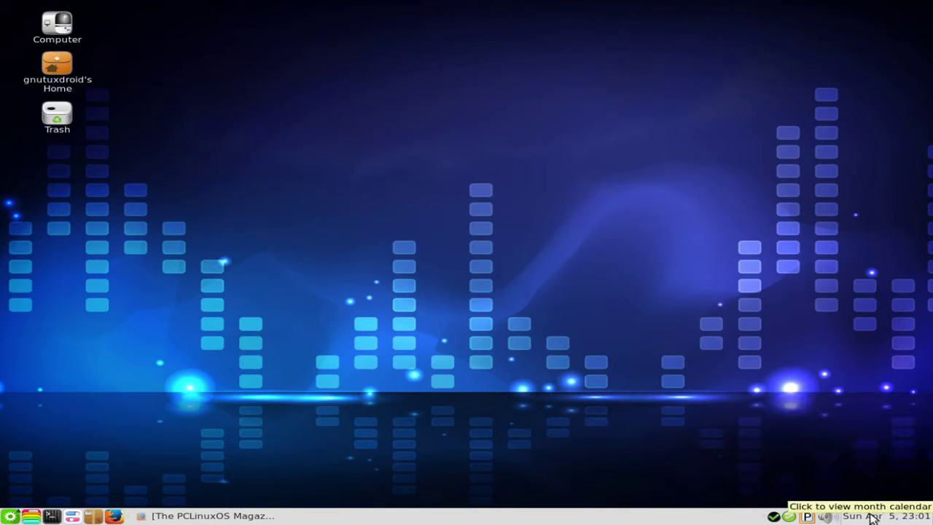
right_click(795, 517)
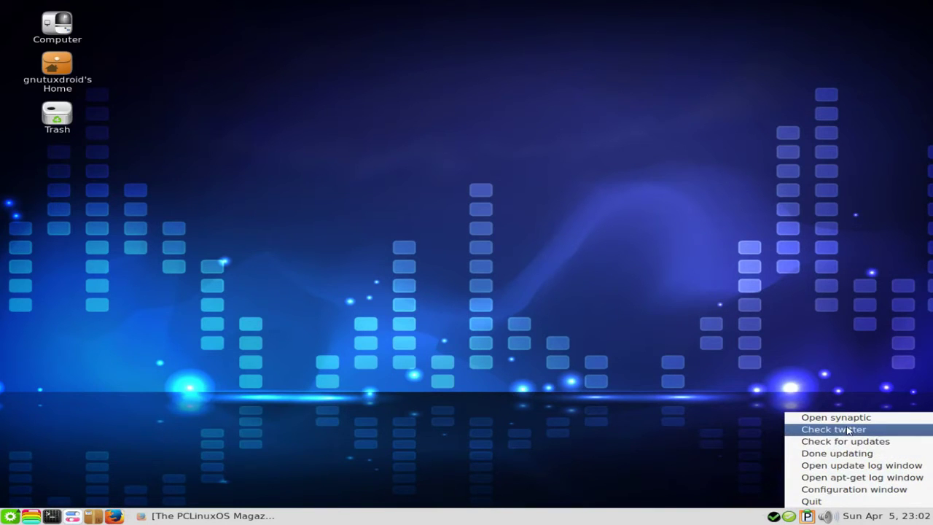
left_click(848, 430)
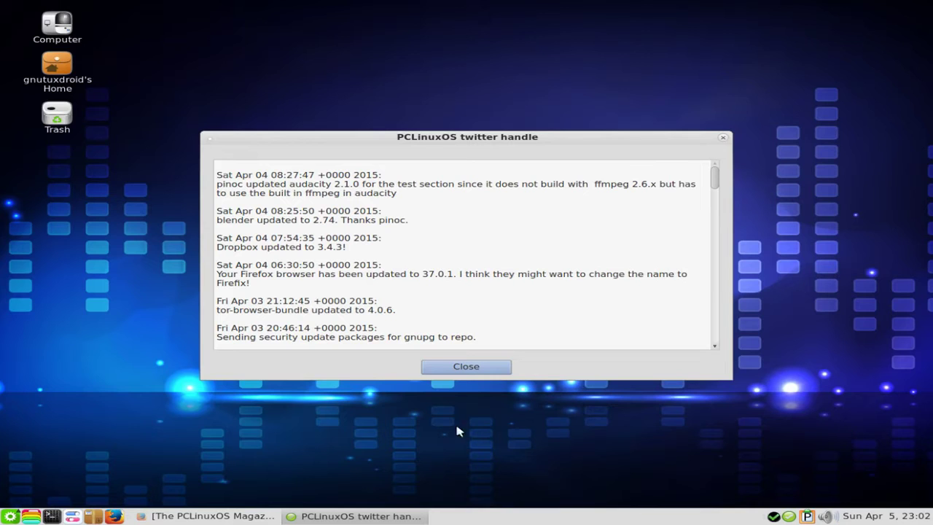
left_click(479, 370)
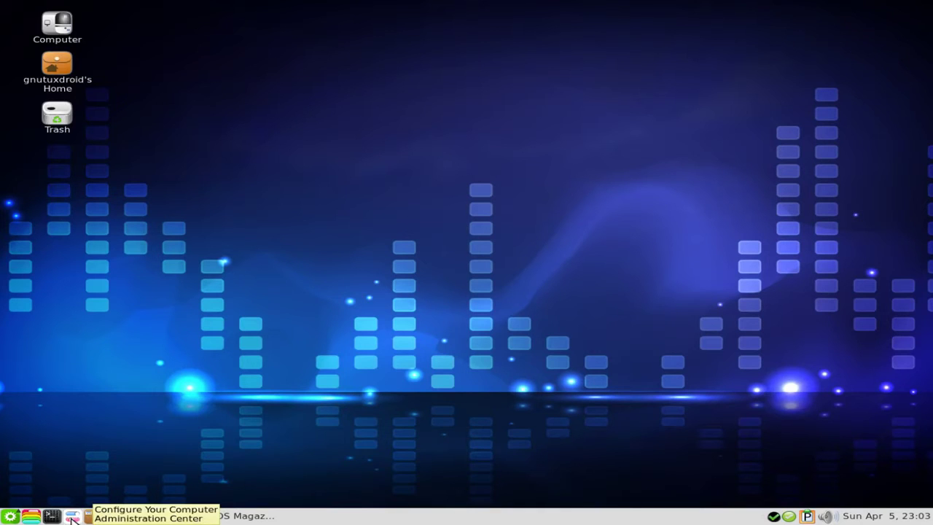
- Check the System preferences and administration entries, and open the MATE Control Center
left_click(9, 517)
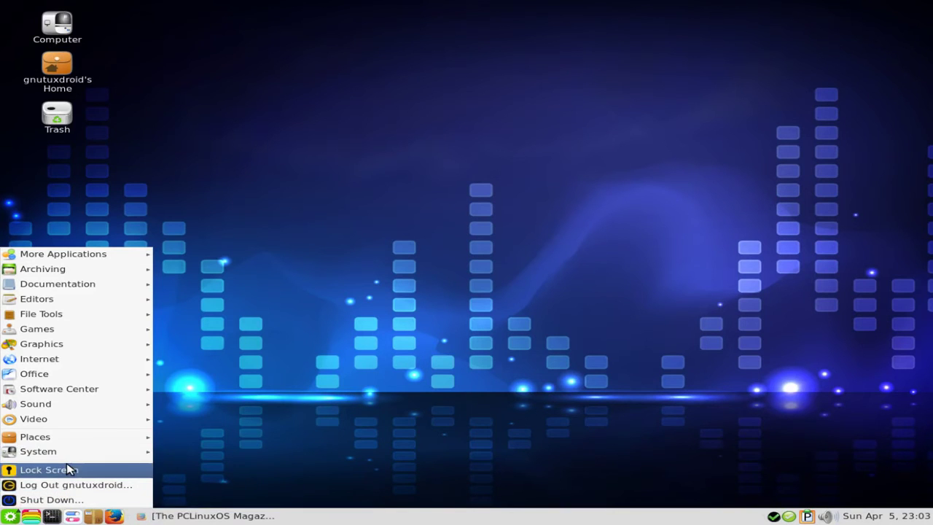
mouse_move(88, 454)
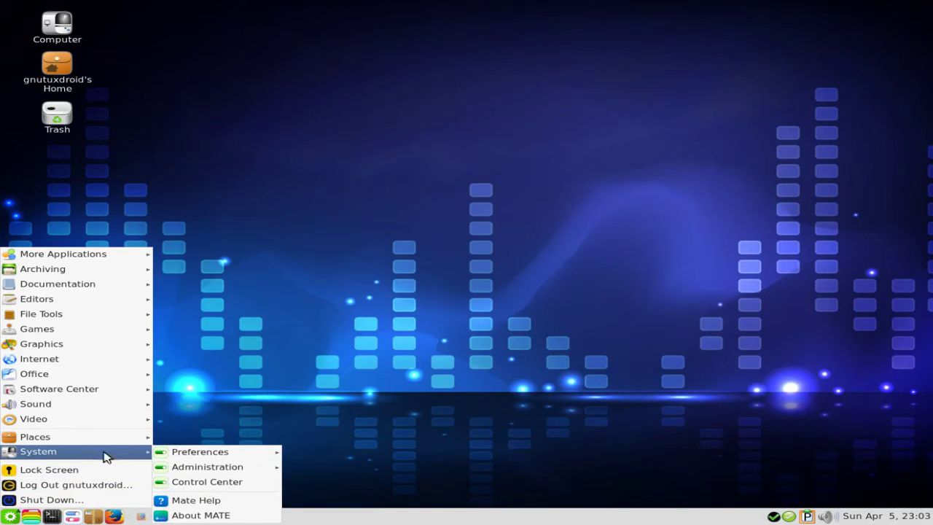
mouse_move(201, 458)
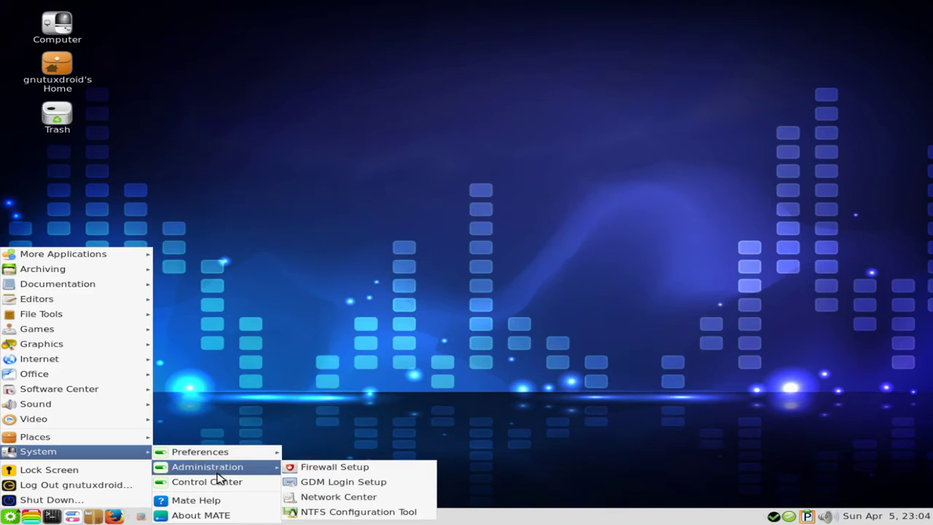
left_click(212, 483)
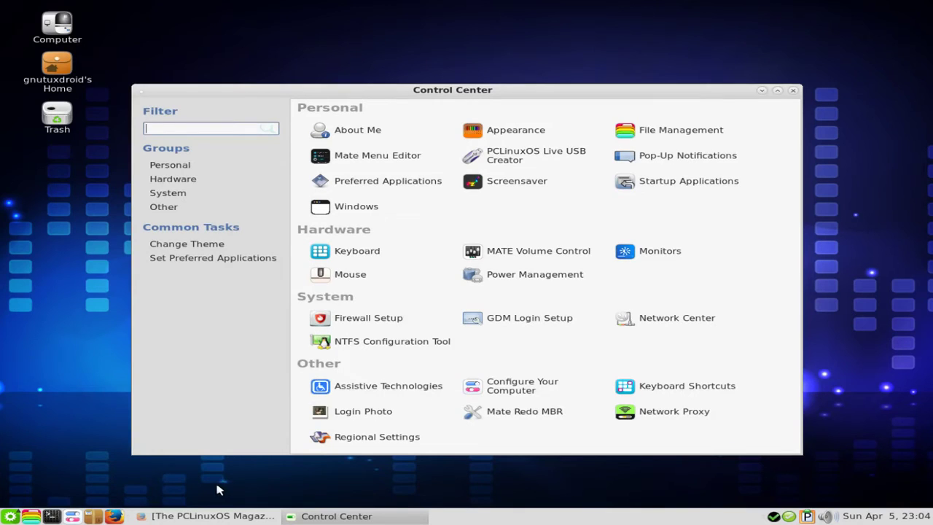
- Highlight the Personal, Hardware, System and Other groups of the Control Center in turn, and close it
left_click(185, 169)
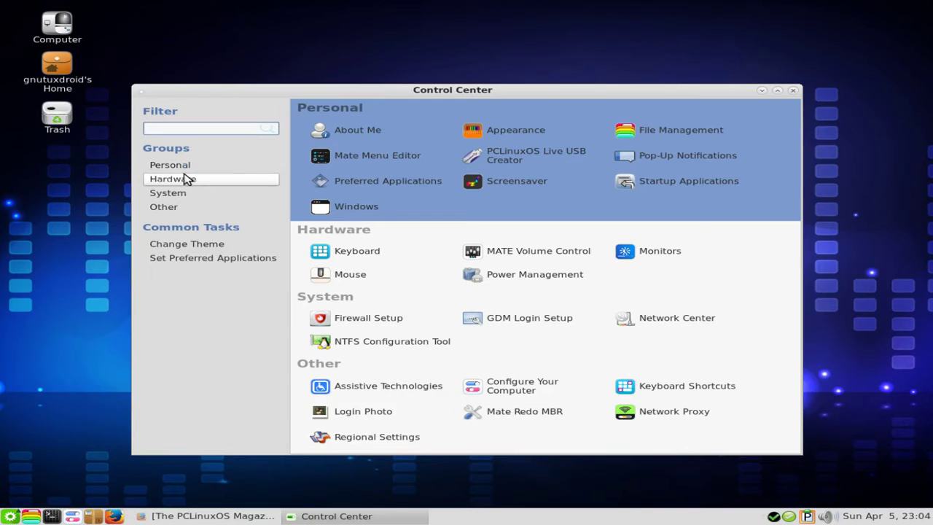
left_click(187, 179)
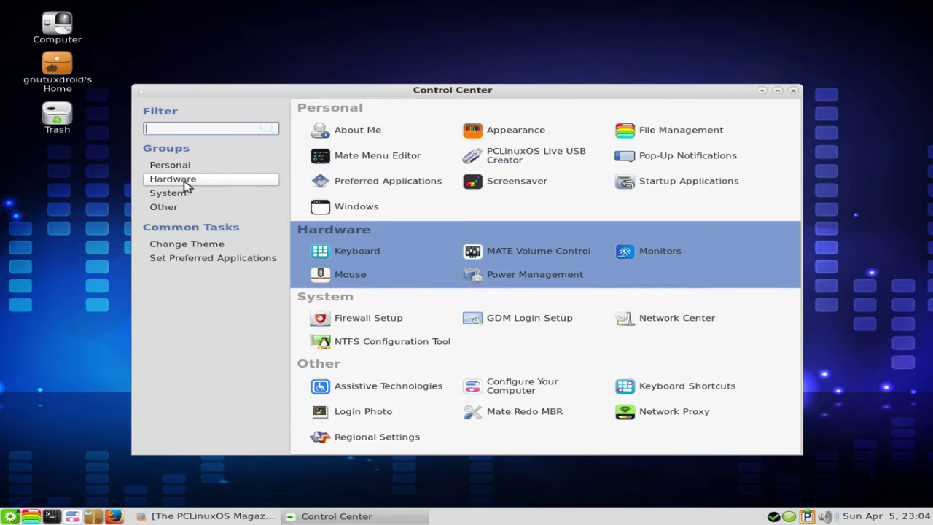
left_click(186, 195)
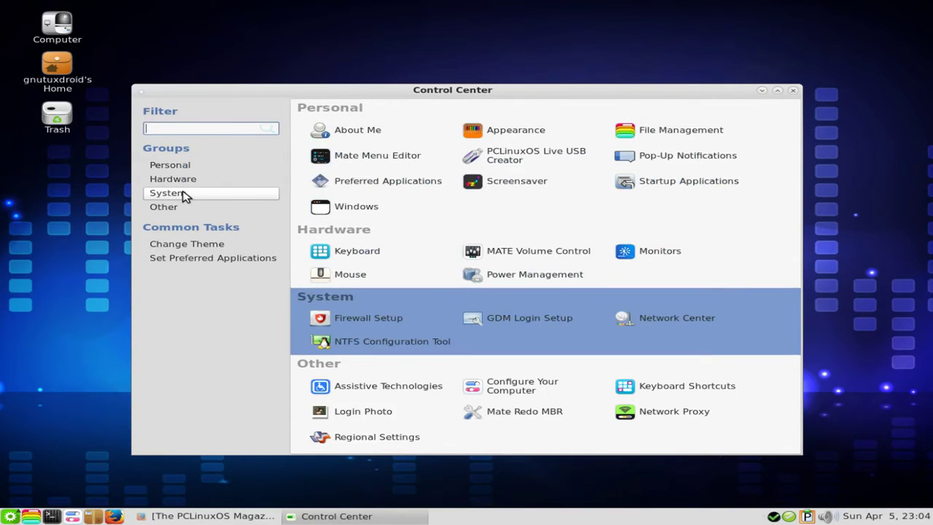
left_click(168, 208)
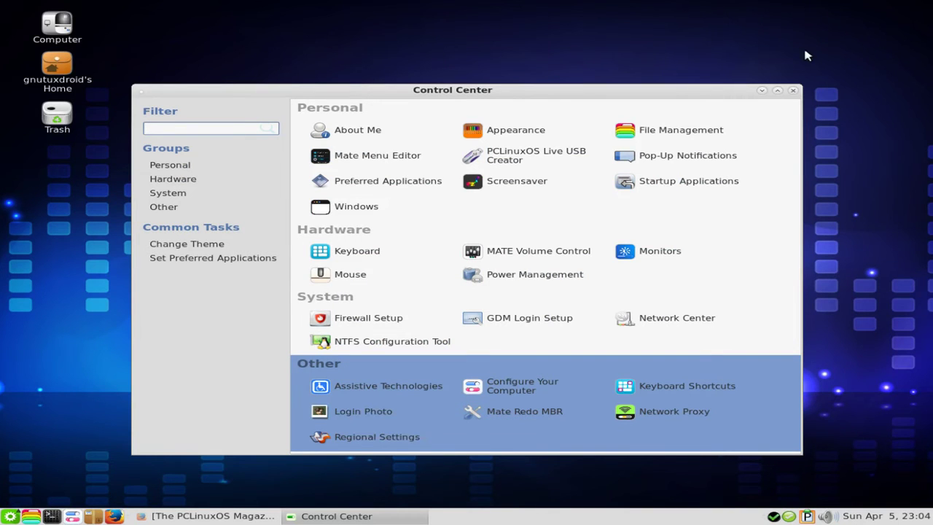
left_click(794, 92)
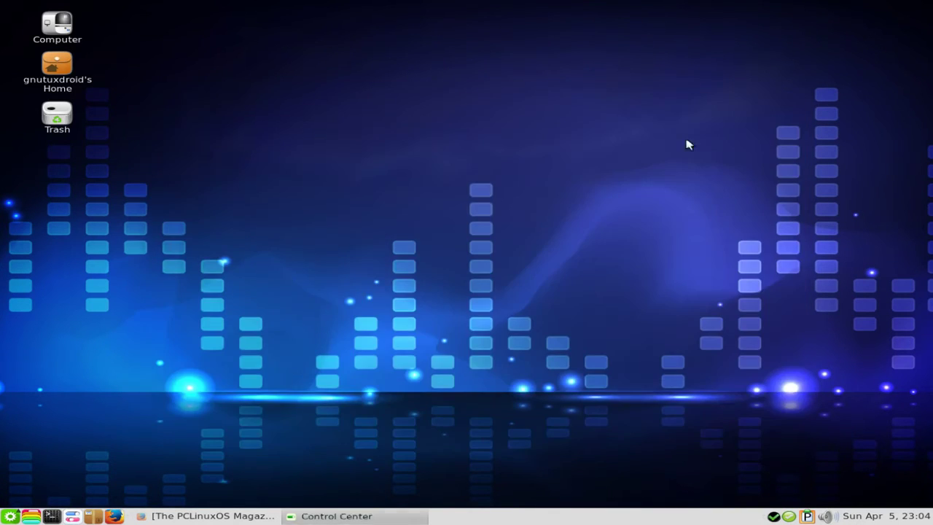
- View the version information in the About MATE dialog and close it
left_click(10, 516)
mouse_move(117, 453)
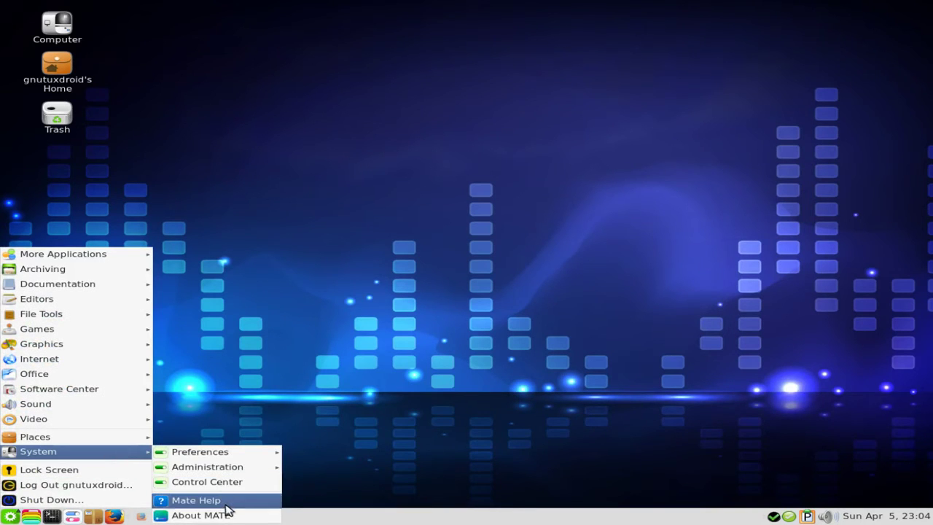
left_click(201, 516)
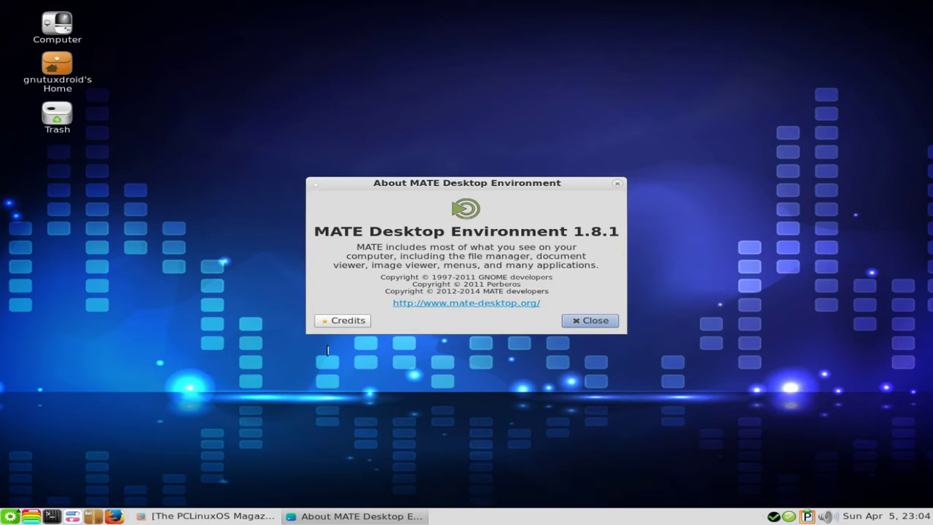
left_click(583, 320)
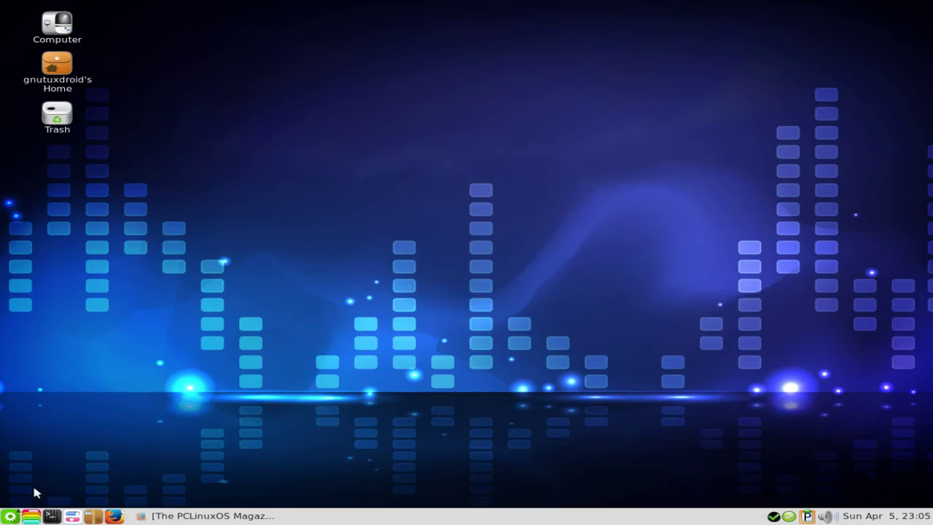
- Examine the installed applications category by category, from Video, Software Center and Internet through Games and File Tools to Archiving
left_click(11, 517)
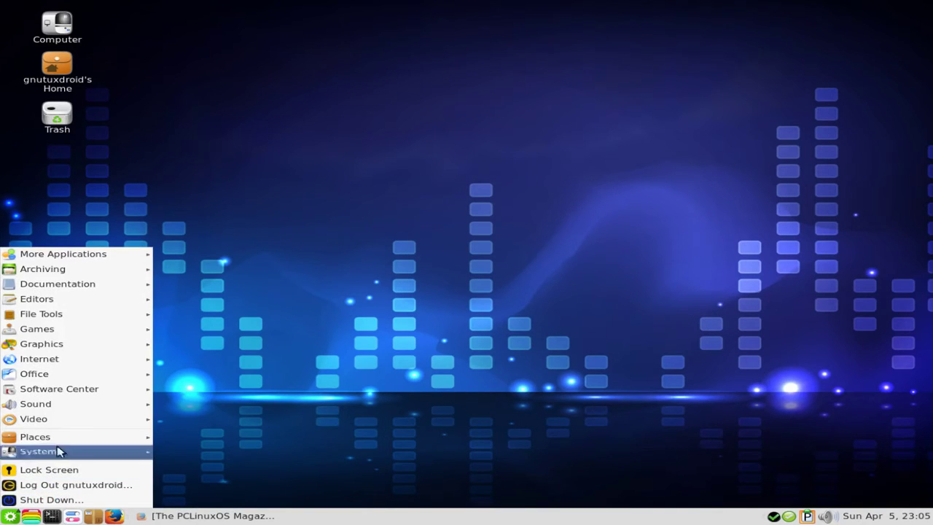
mouse_move(71, 423)
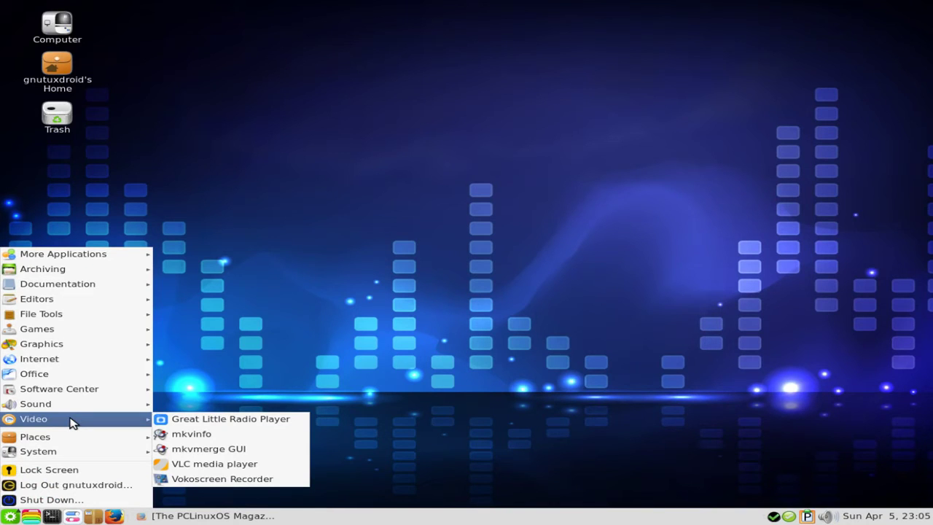
mouse_move(75, 406)
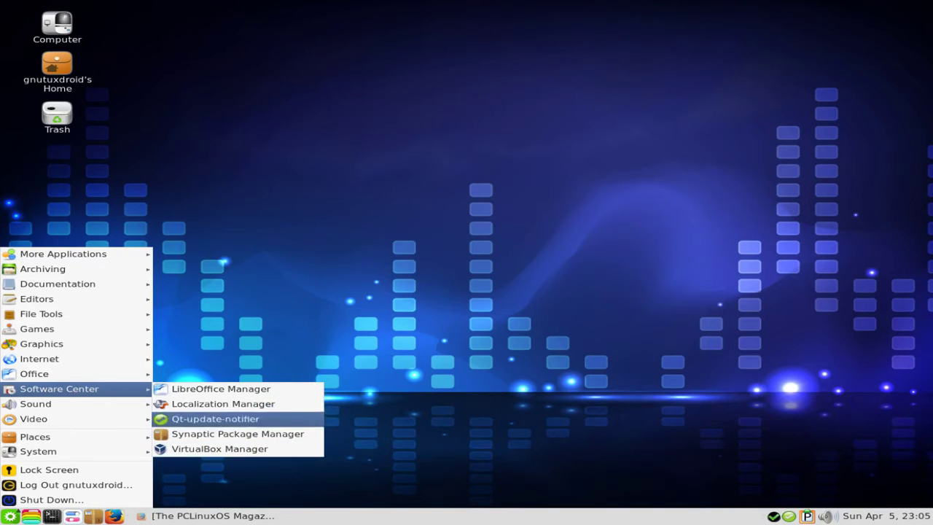
mouse_move(69, 376)
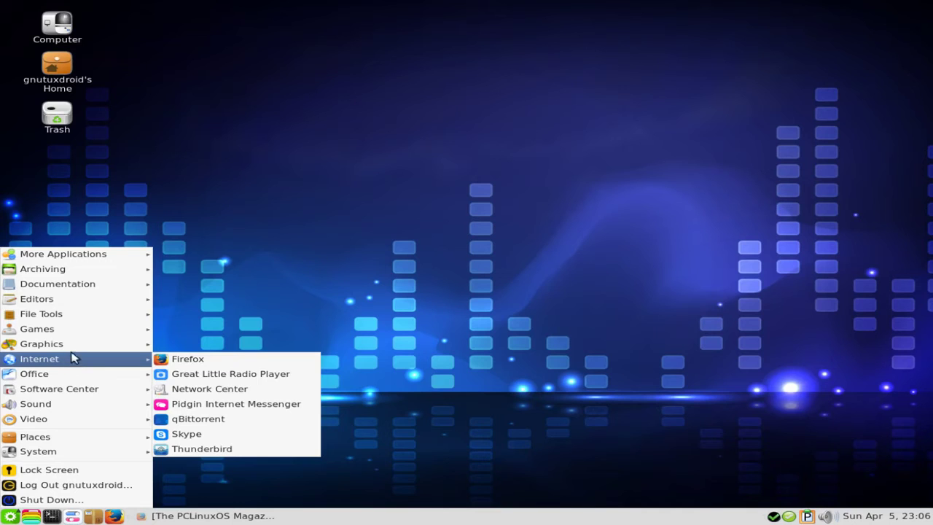
mouse_move(71, 345)
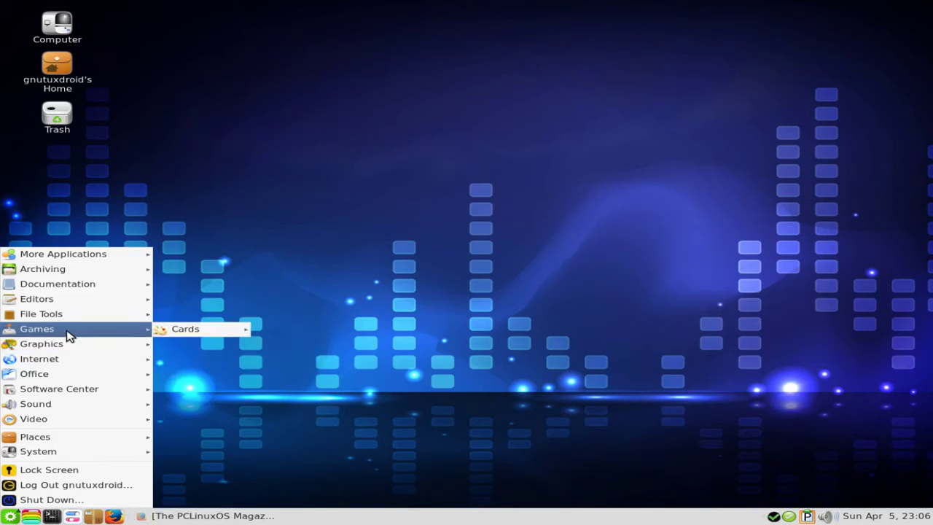
mouse_move(171, 329)
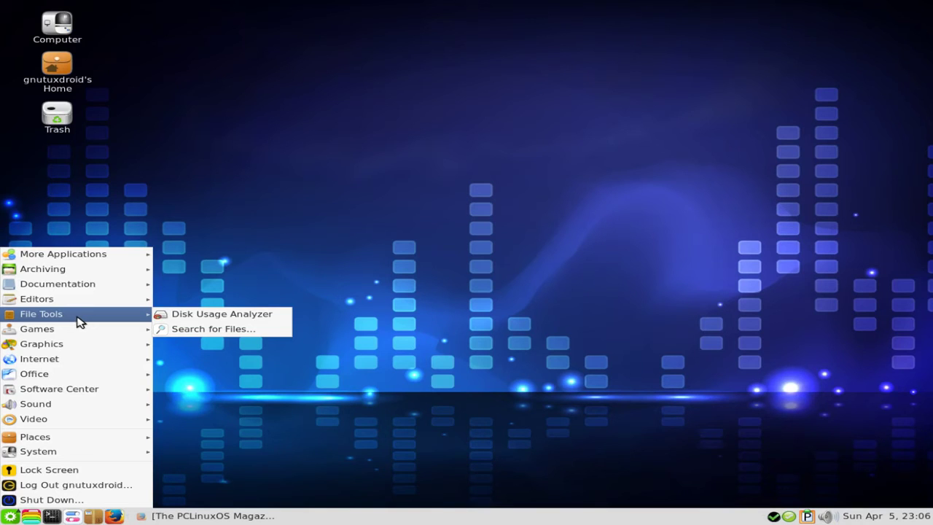
mouse_move(57, 299)
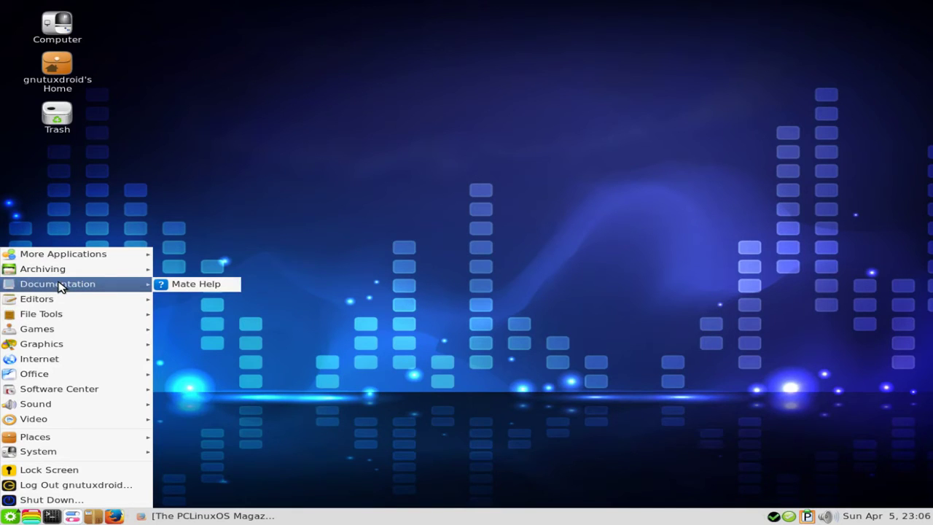
mouse_move(62, 269)
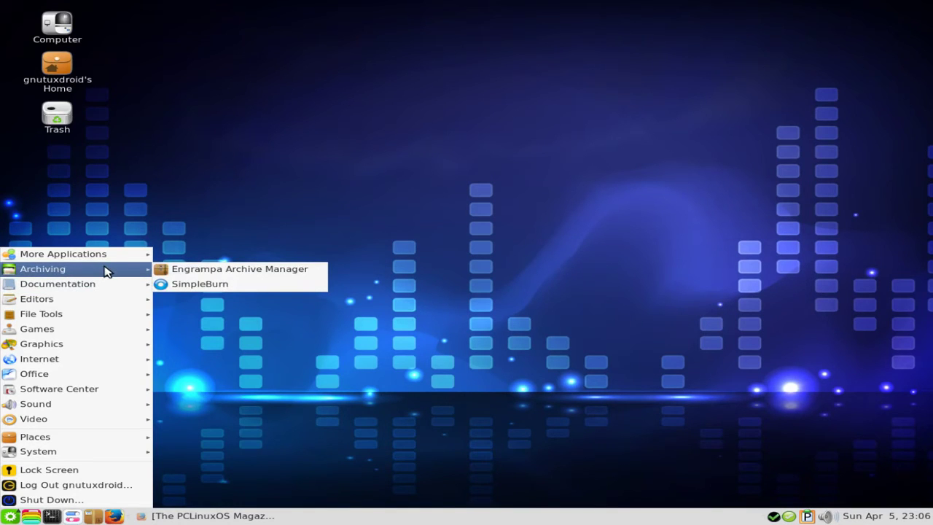
- Examine the Configuration, Education, Emulators and Monitoring groups under More Applications
mouse_move(106, 257)
mouse_move(206, 257)
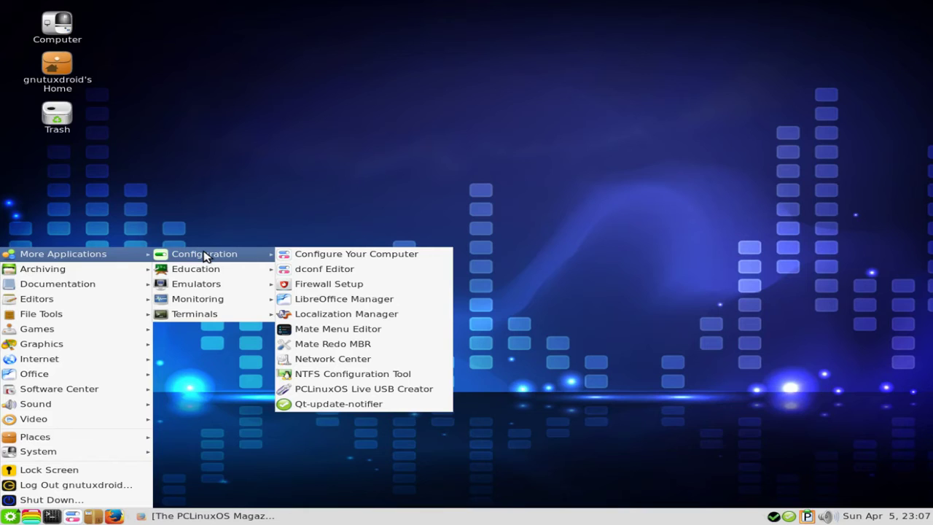
mouse_move(197, 274)
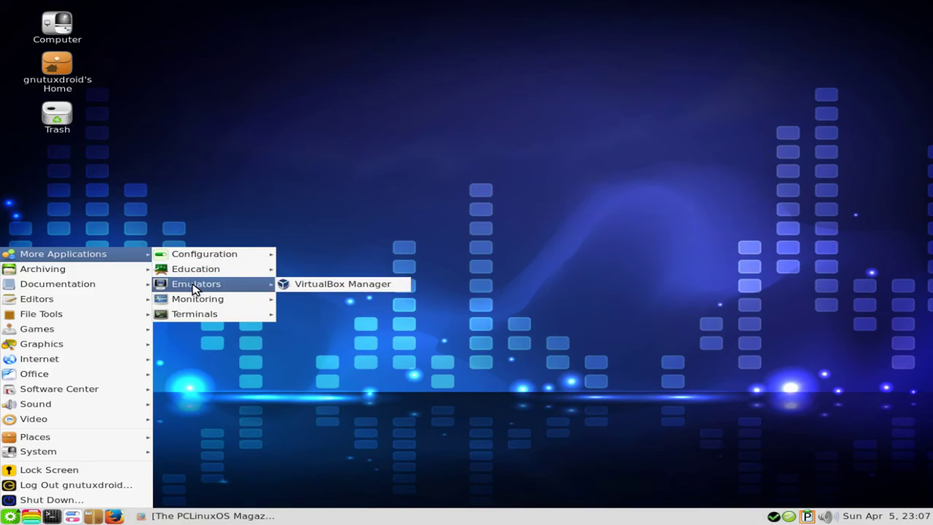
mouse_move(196, 302)
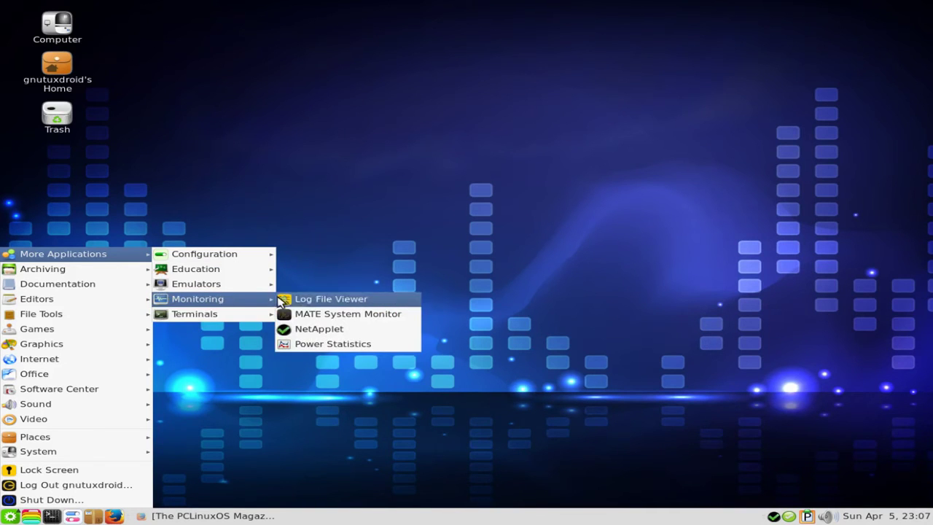
- Open MATE System Monitor, view its general system information, and close it
left_click(385, 315)
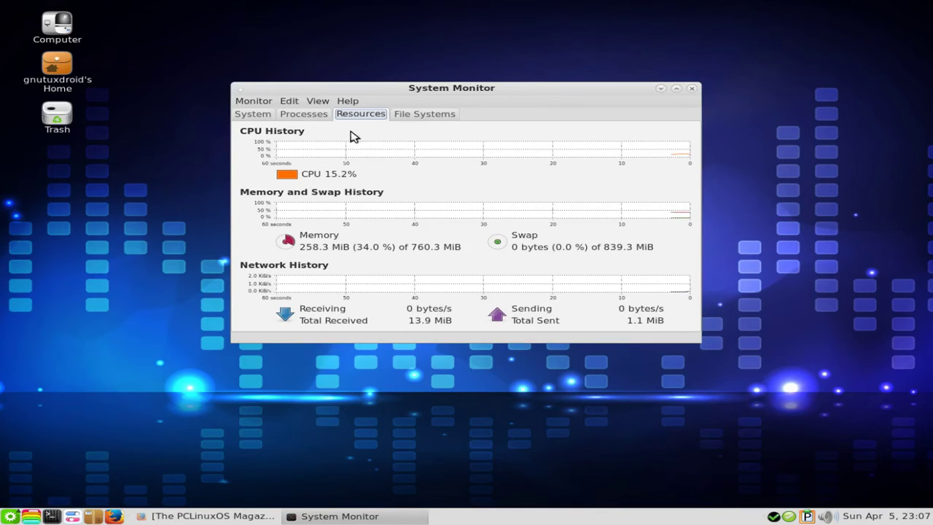
left_click(255, 115)
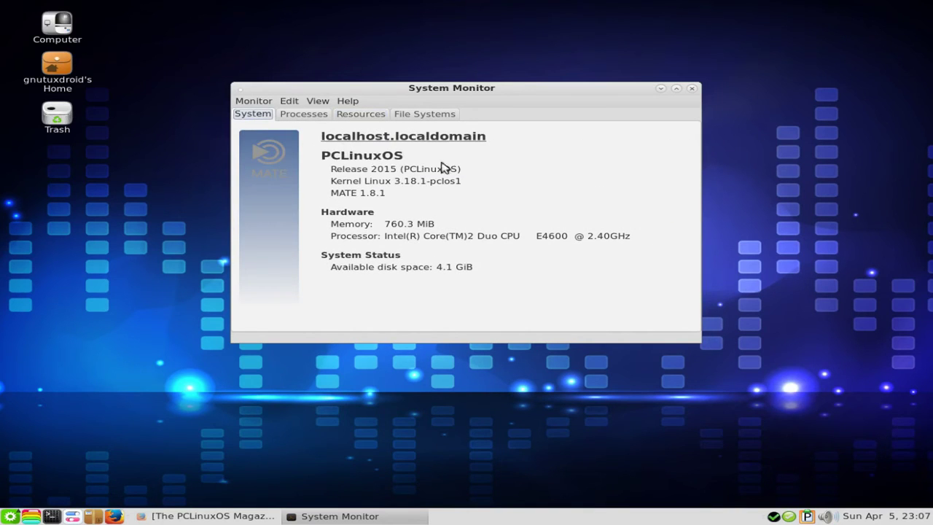
left_click(692, 89)
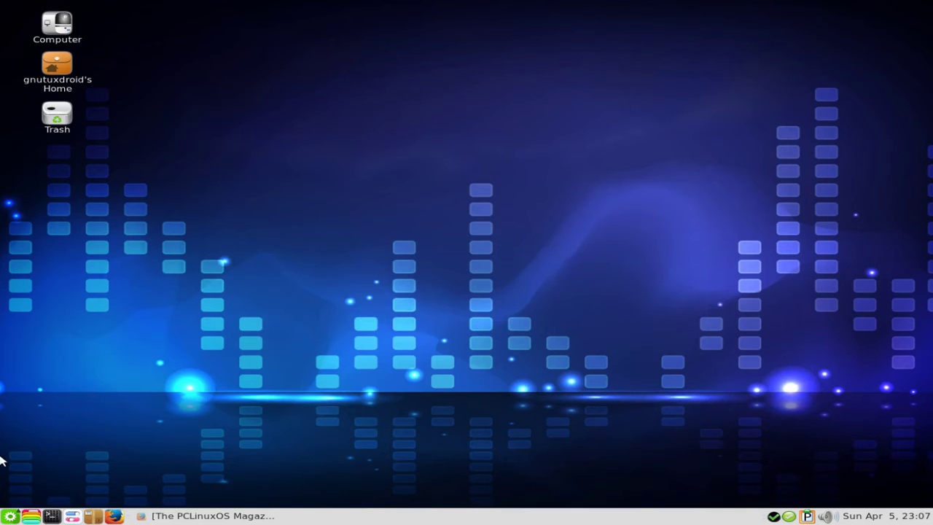
- Launch the PCLinuxOS Control Center and authenticate with the root password
left_click(73, 516)
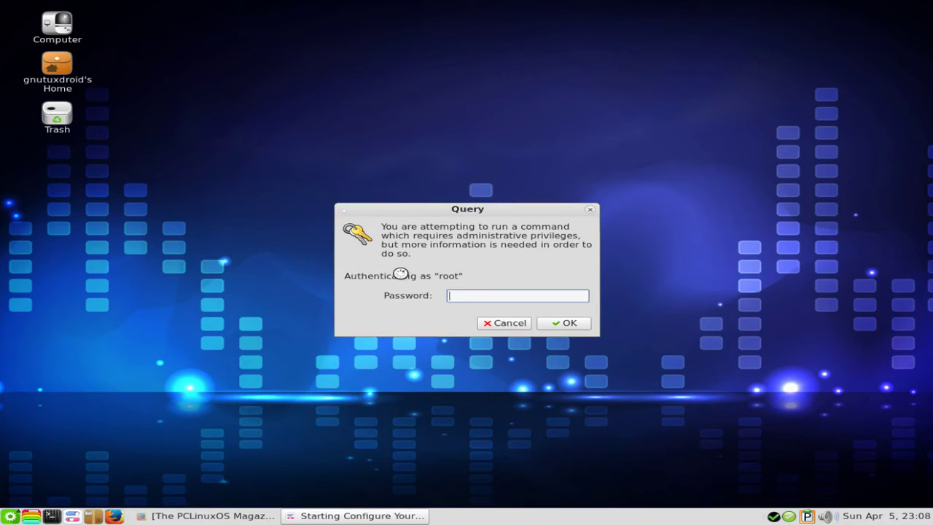
type("*******")
key("Return")
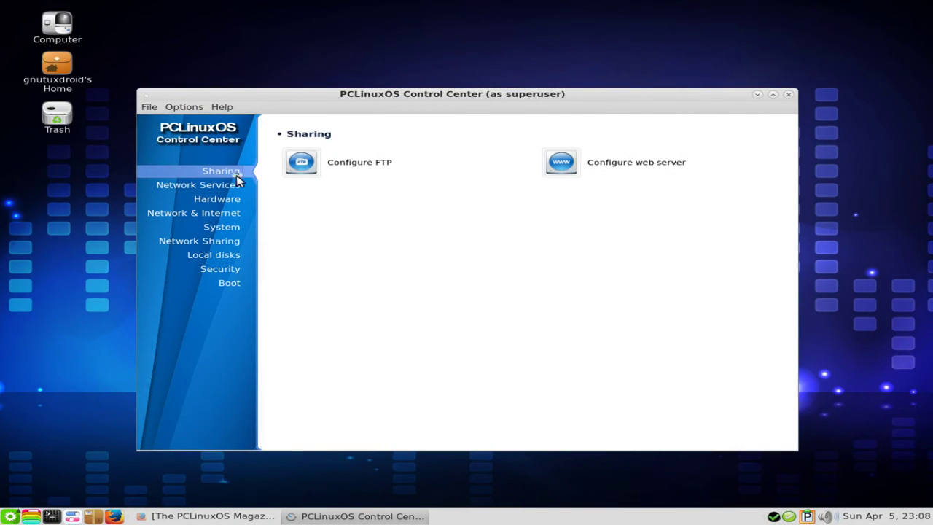
- Check the File, Options and Help commands of the PCLinuxOS Control Center without choosing any
left_click(151, 108)
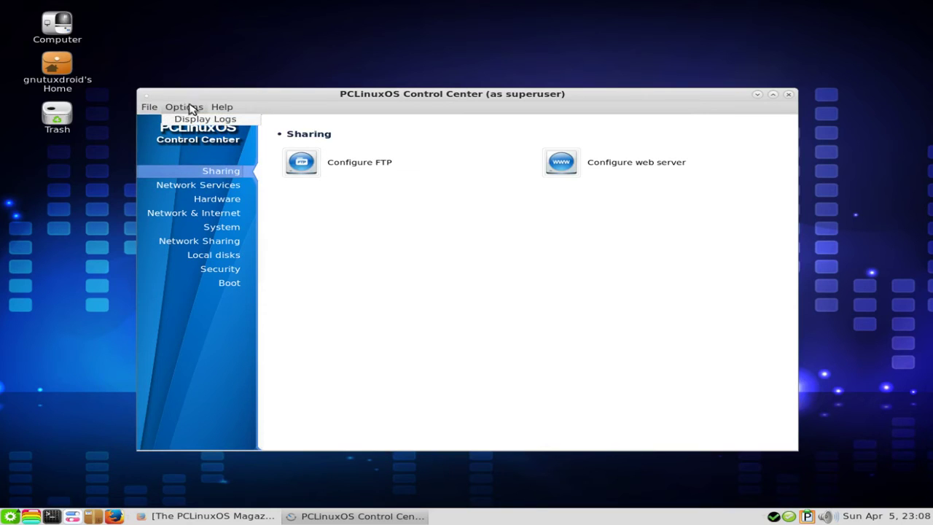
mouse_move(215, 112)
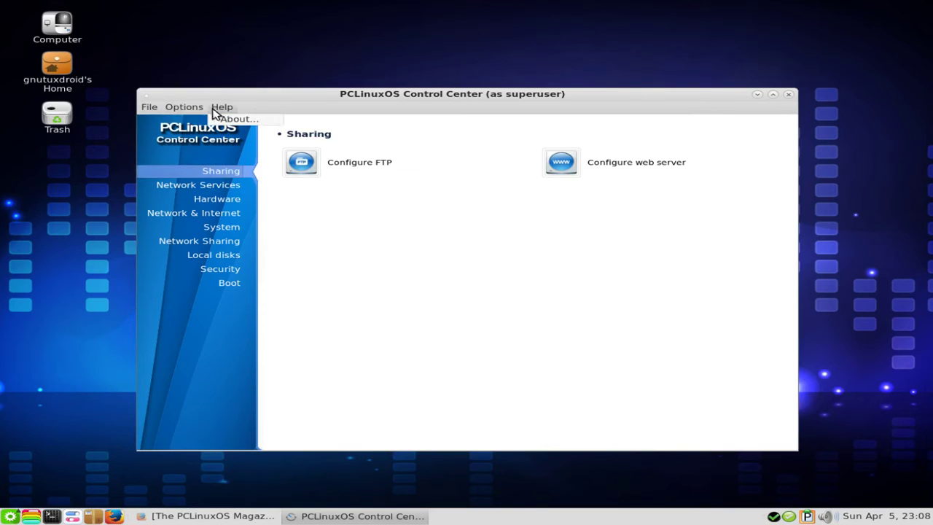
left_click(212, 155)
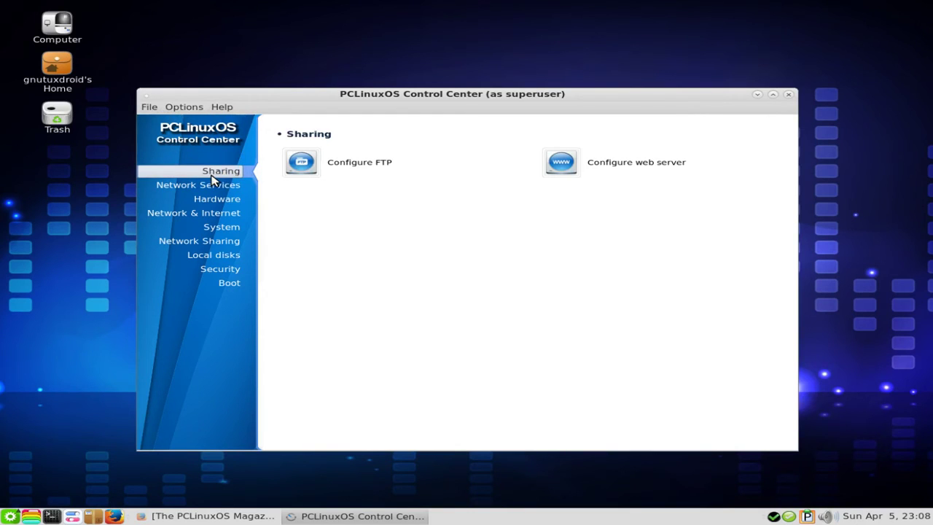
- View the configuration tools in the Network Services, Hardware and Network & Internet categories
left_click(210, 188)
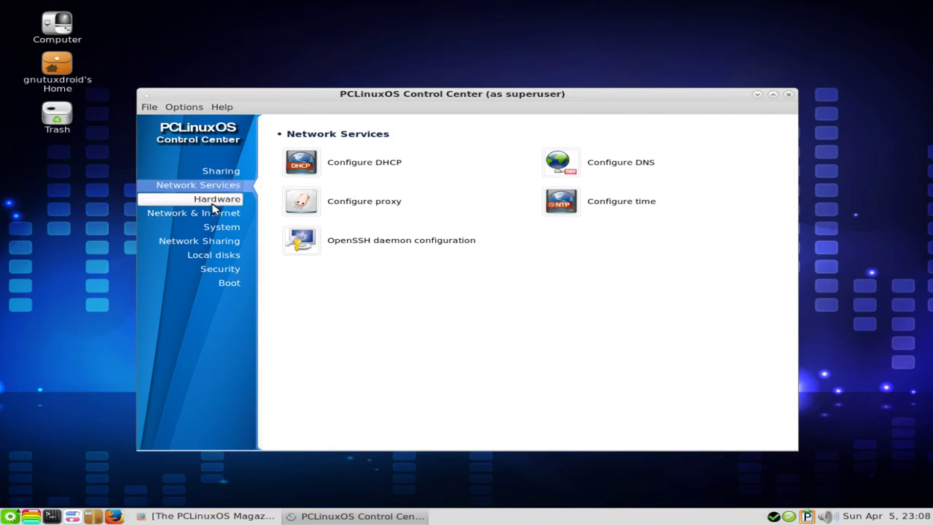
left_click(215, 201)
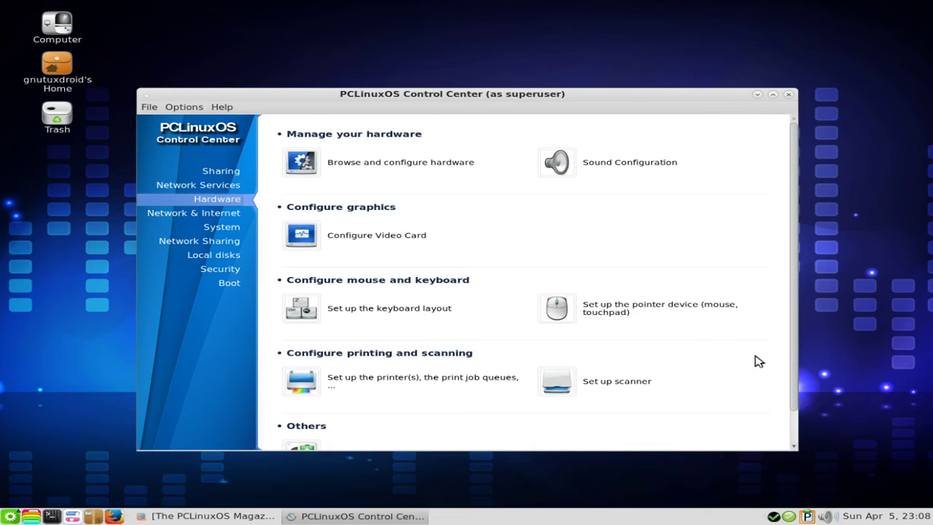
left_click_drag(794, 333, 793, 372)
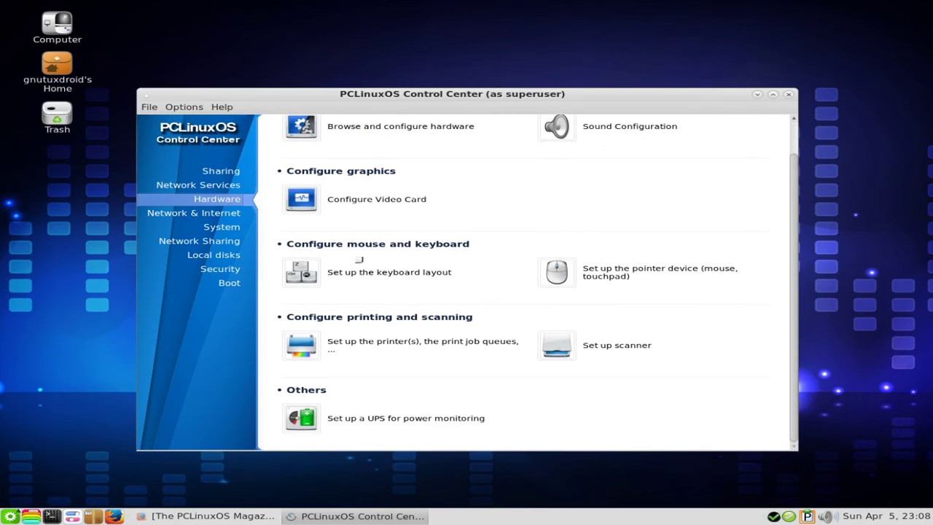
left_click(230, 214)
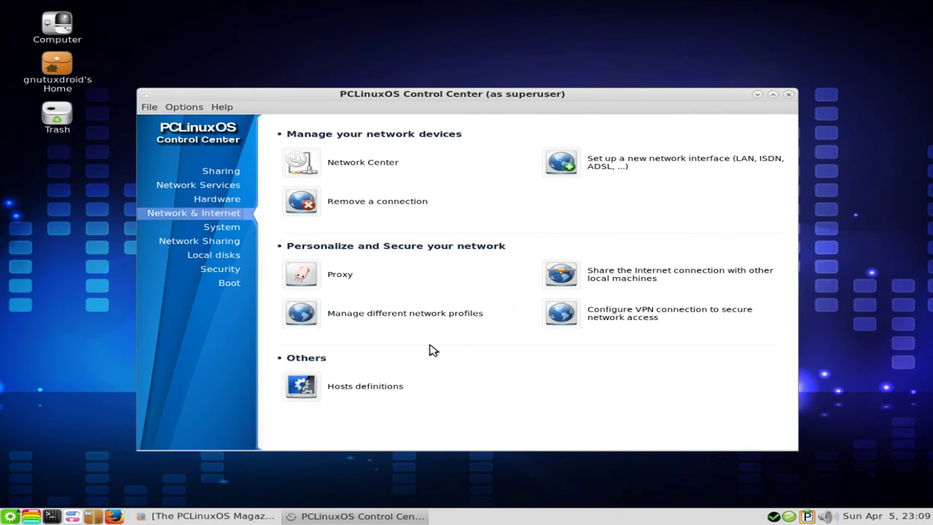
- Review the full list of services and daemons in the System category's service management tool, and cancel without changes
left_click(228, 231)
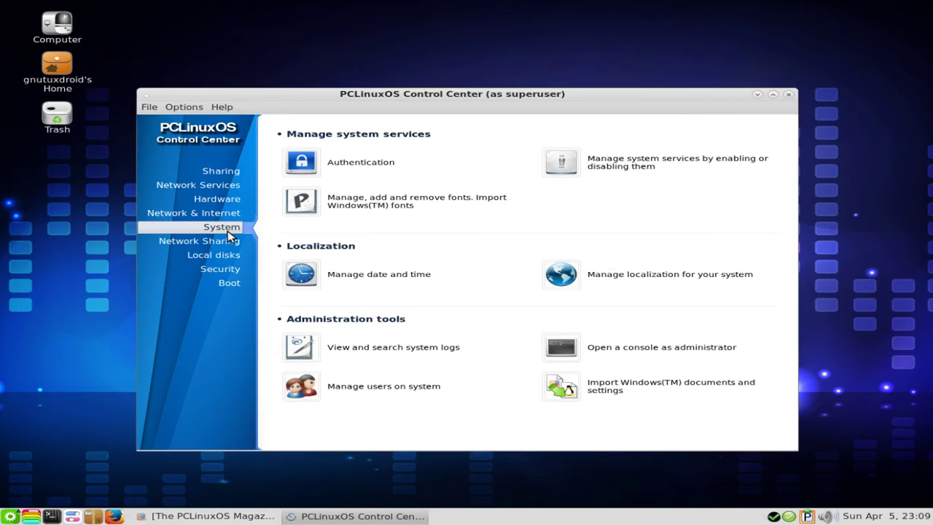
left_click(615, 163)
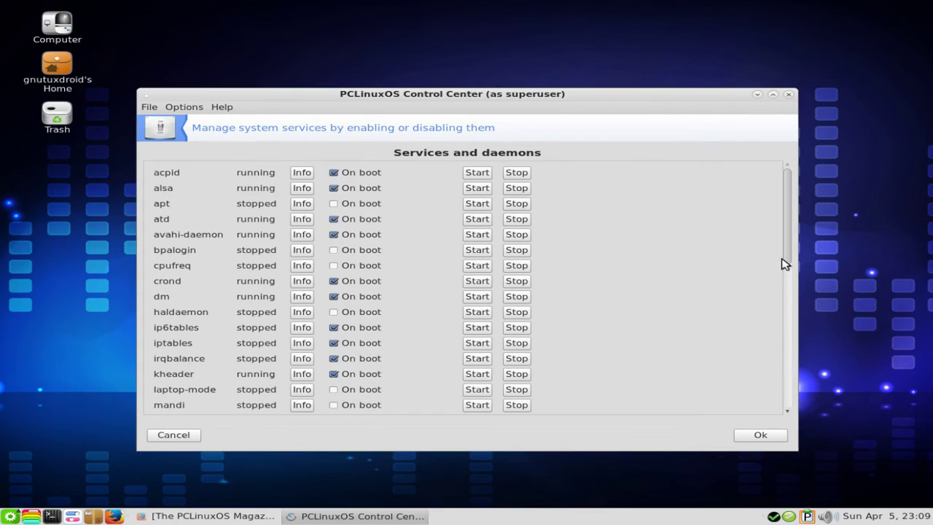
scroll(788, 284, "down", 1)
scroll(787, 295, "down", 6)
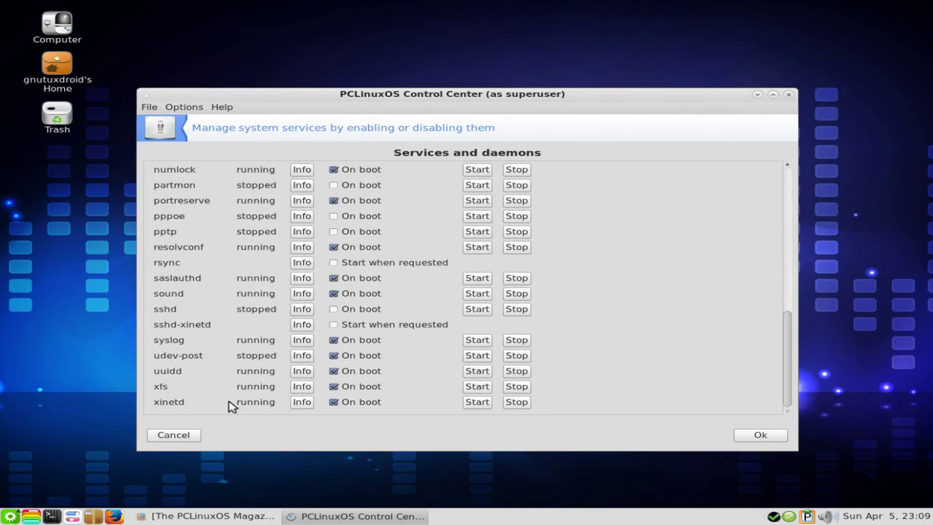
left_click(186, 438)
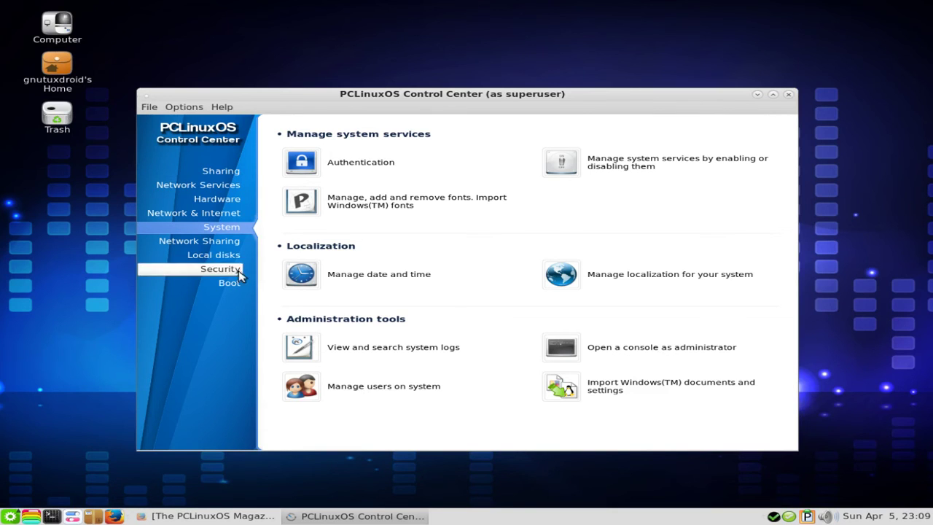
- View the Network Sharing, Local disks, Security and Boot categories in turn, and close the PCLinuxOS Control Center
left_click(238, 242)
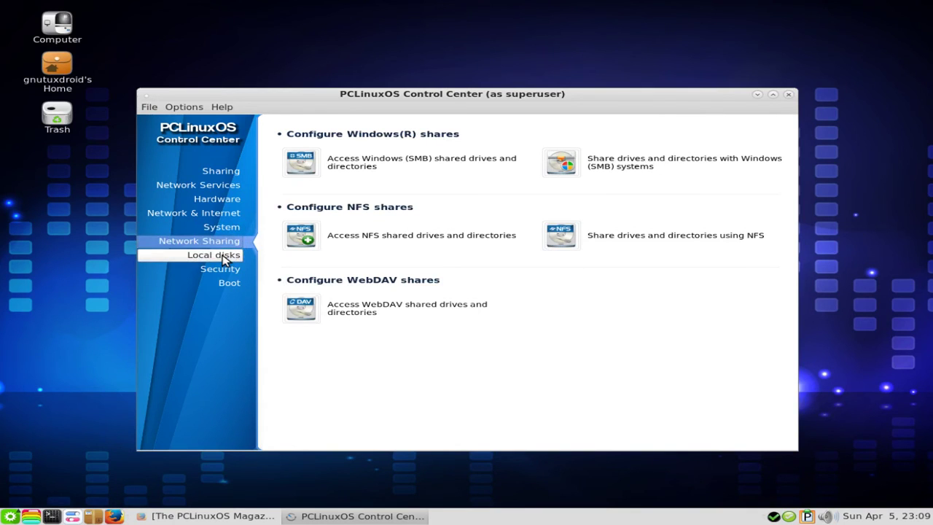
left_click(224, 257)
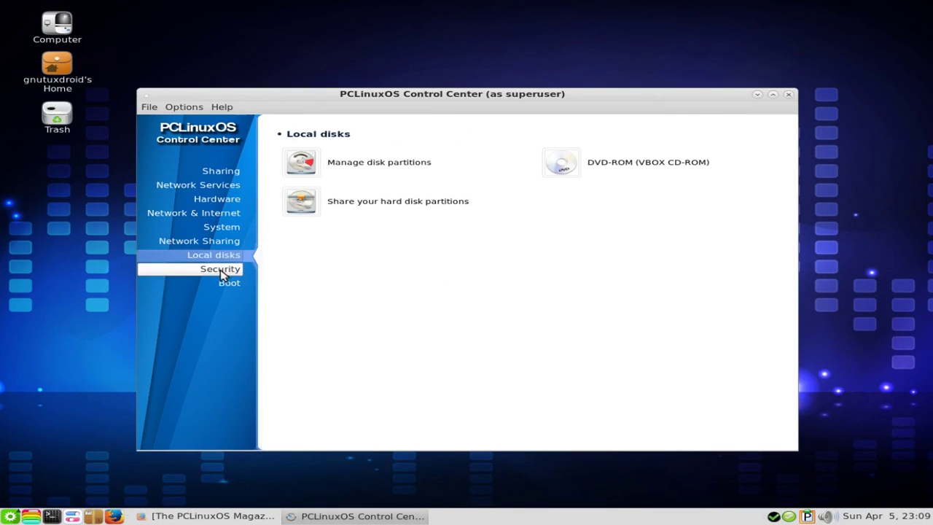
left_click(221, 271)
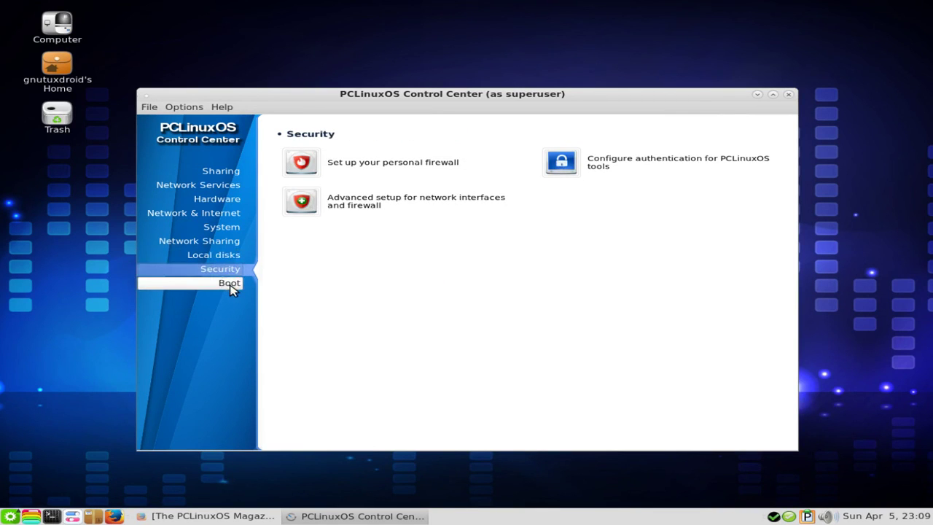
left_click(230, 286)
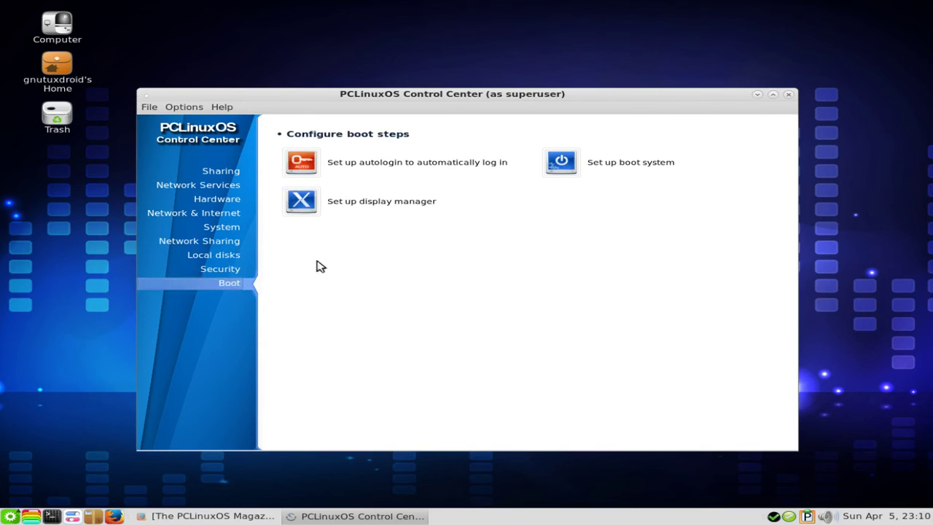
left_click(789, 94)
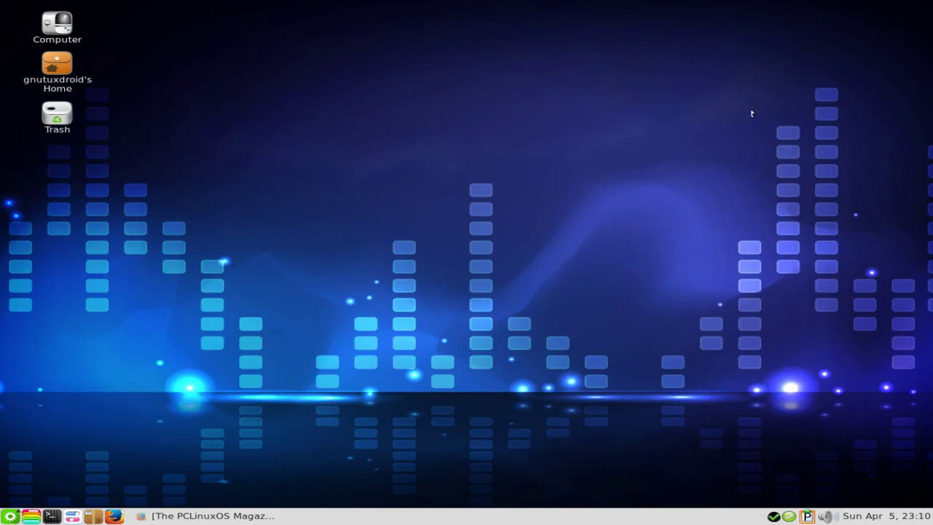
- Change the desktop background to the red and yellow flower with the orange-green backdrop
right_click(306, 205)
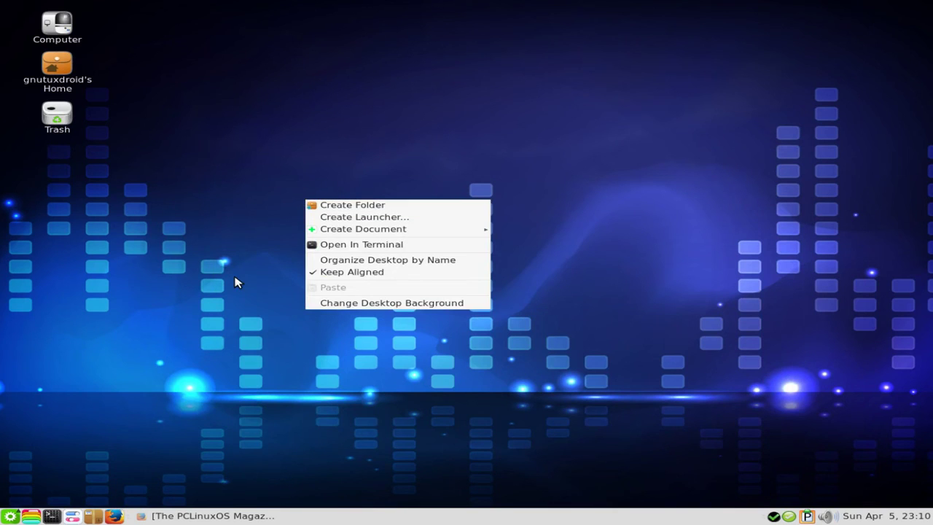
left_click(364, 304)
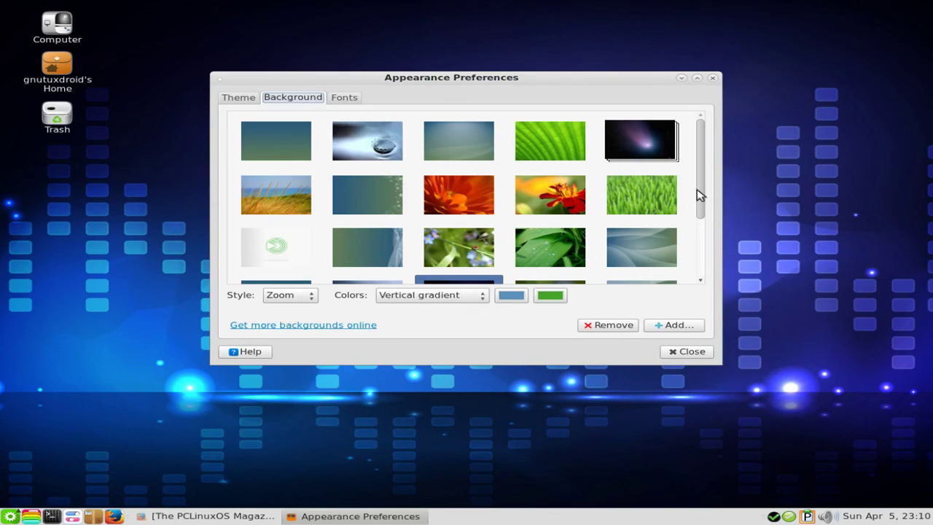
left_click_drag(702, 200, 588, 210)
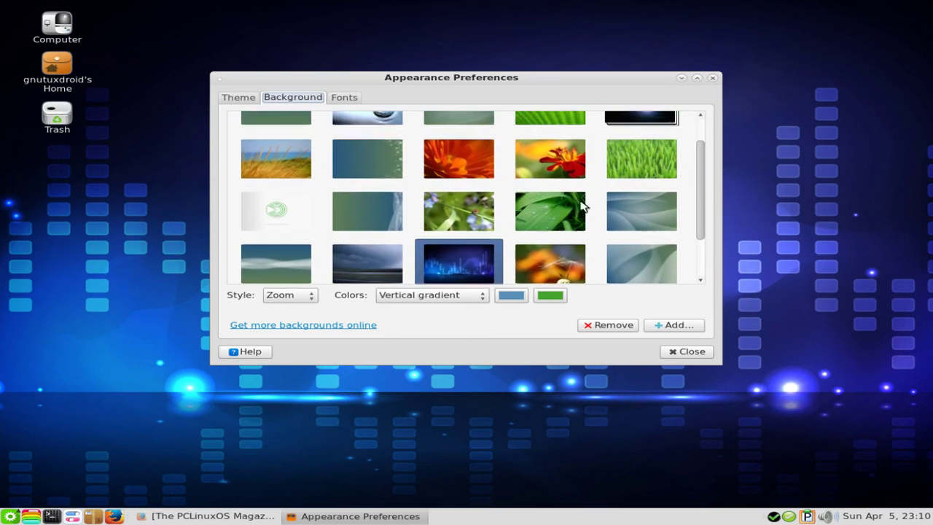
left_click(549, 163)
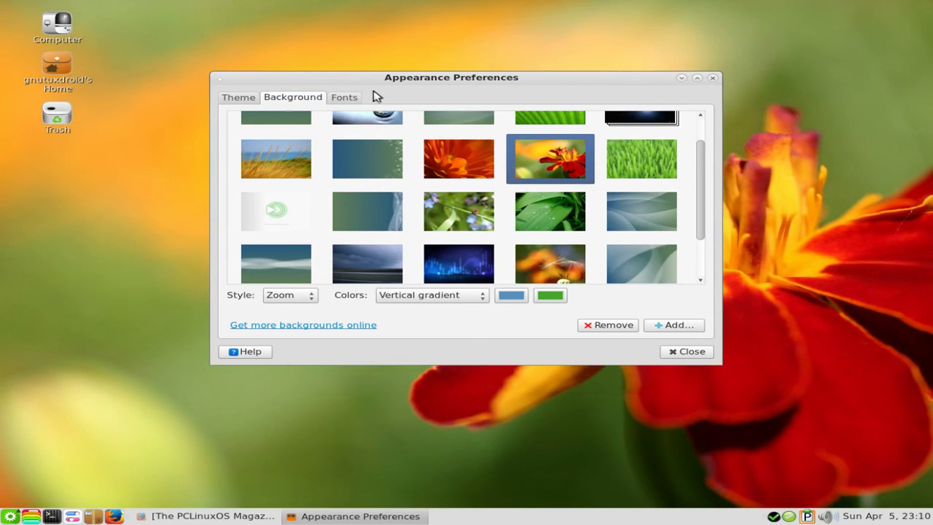
- Review the available desktop themes and the theme customization options for controls, colors, window borders, icons and pointer
left_click(241, 98)
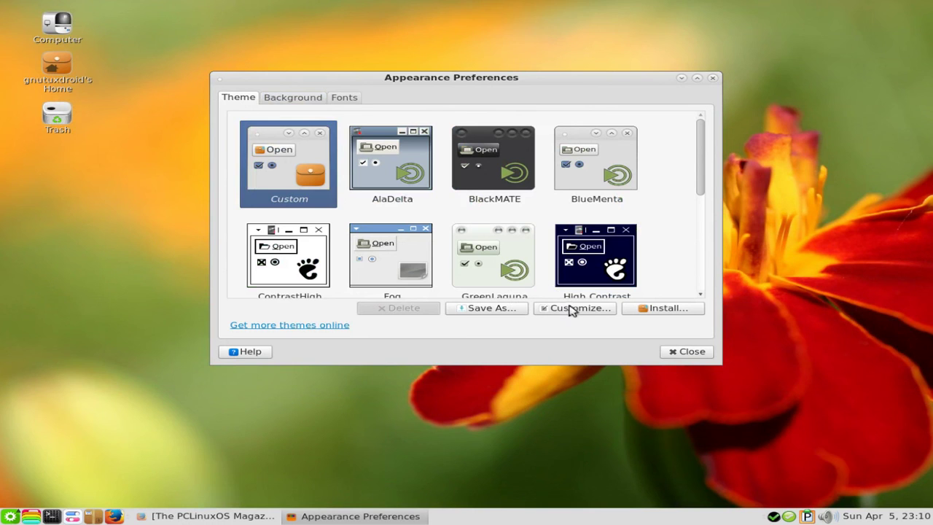
left_click_drag(699, 182, 619, 292)
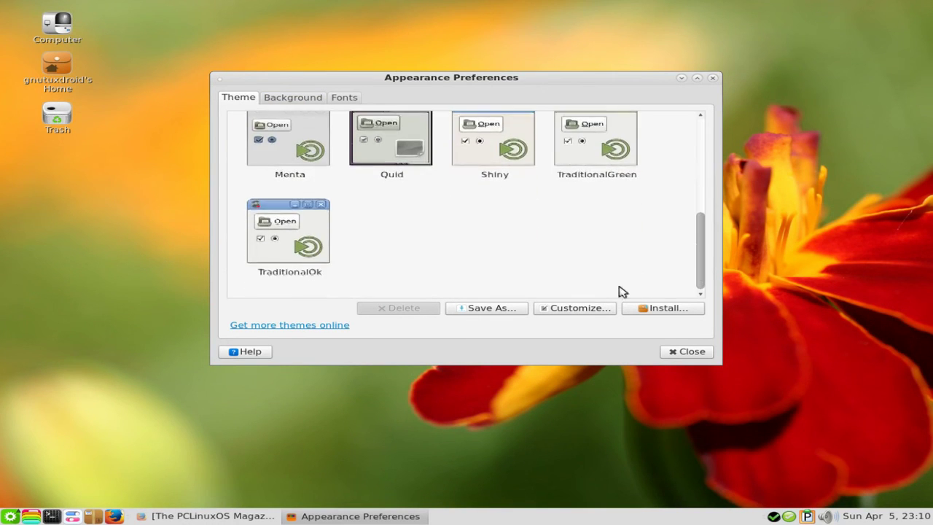
left_click(559, 310)
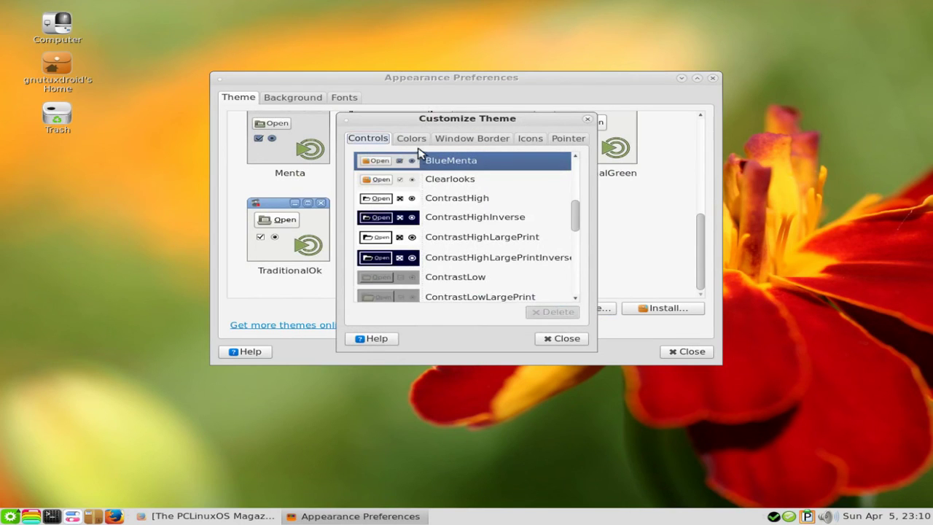
left_click(414, 139)
left_click(457, 142)
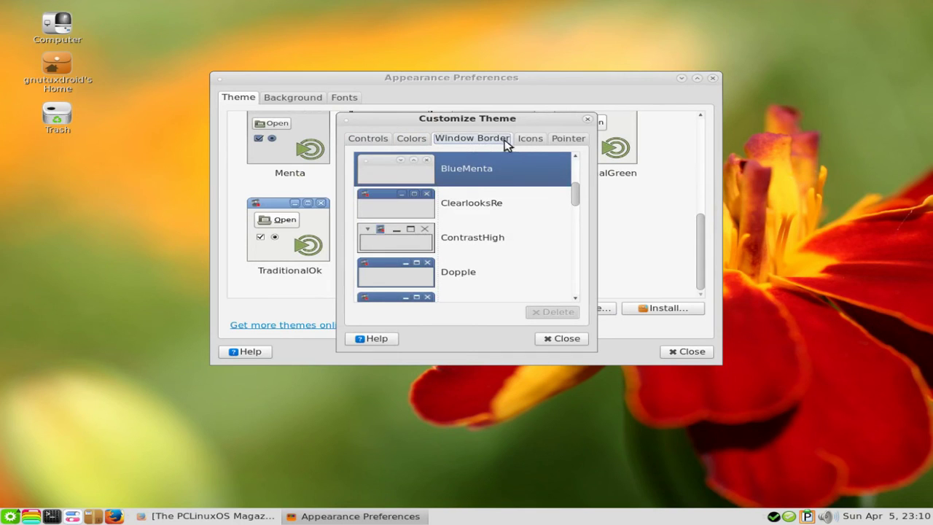
left_click(532, 139)
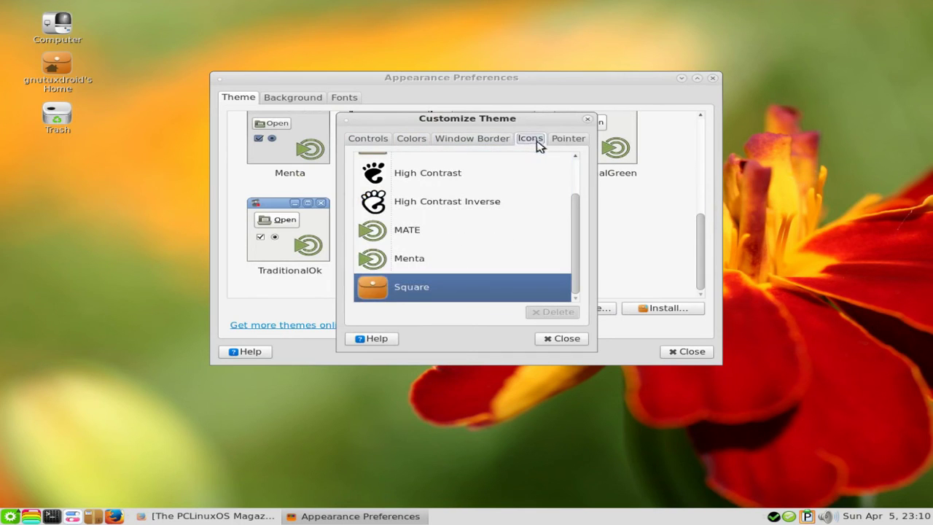
left_click(567, 141)
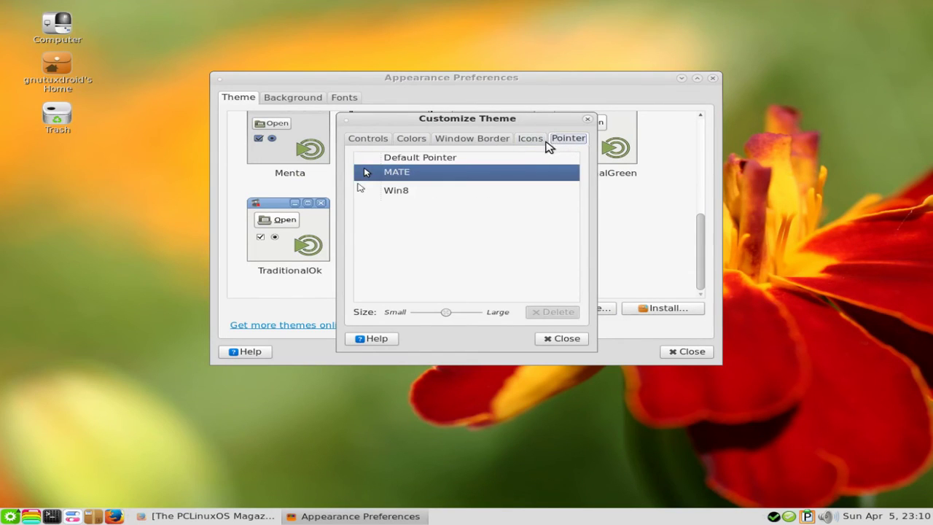
- Try the Menta, MATE, High Contrast Inverse and High Contrast icon themes in turn, restore Square, and close the theme customization
left_click(532, 141)
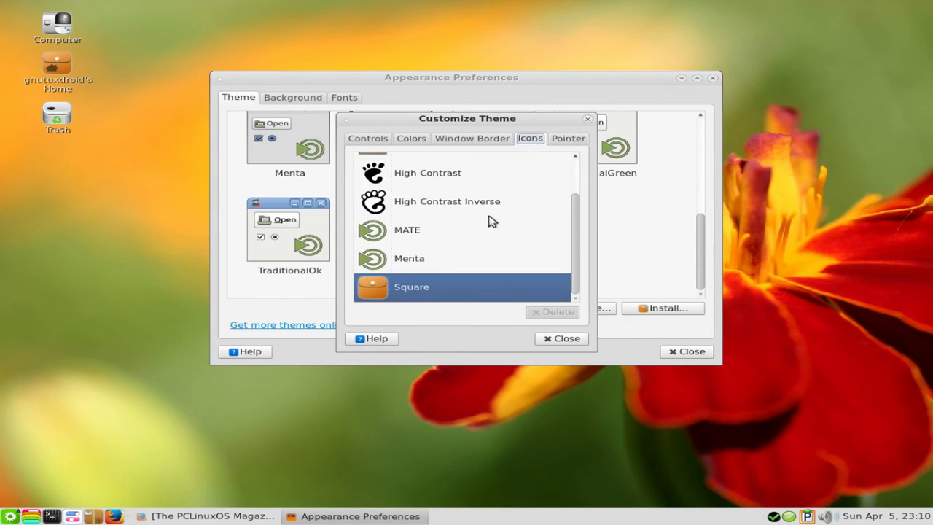
left_click(418, 262)
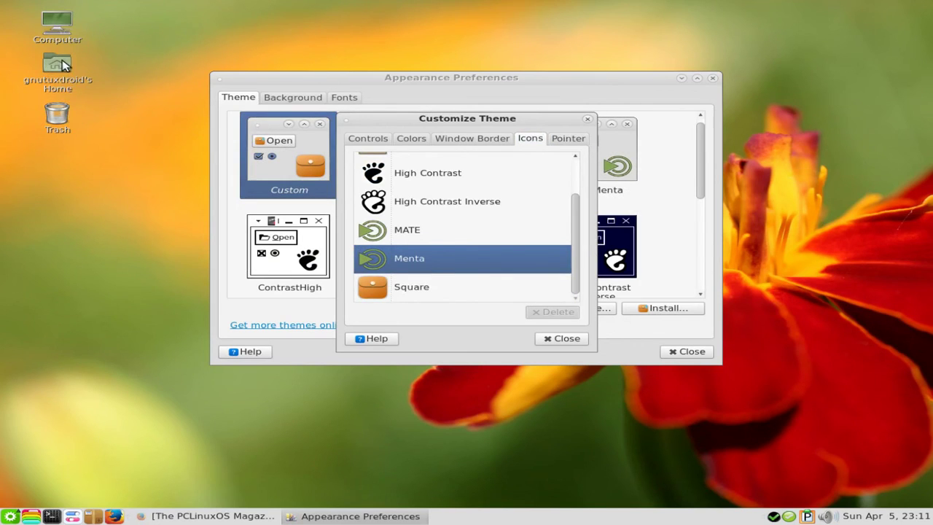
left_click(424, 233)
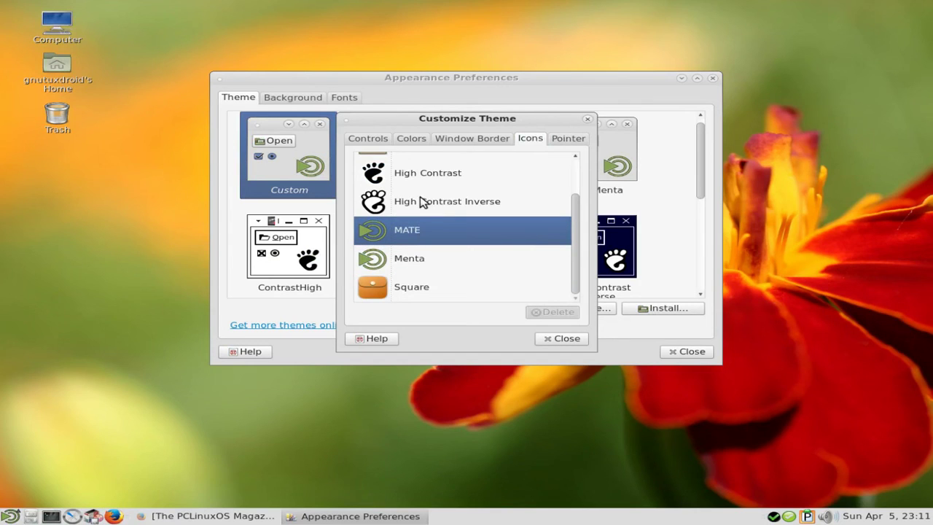
left_click(425, 204)
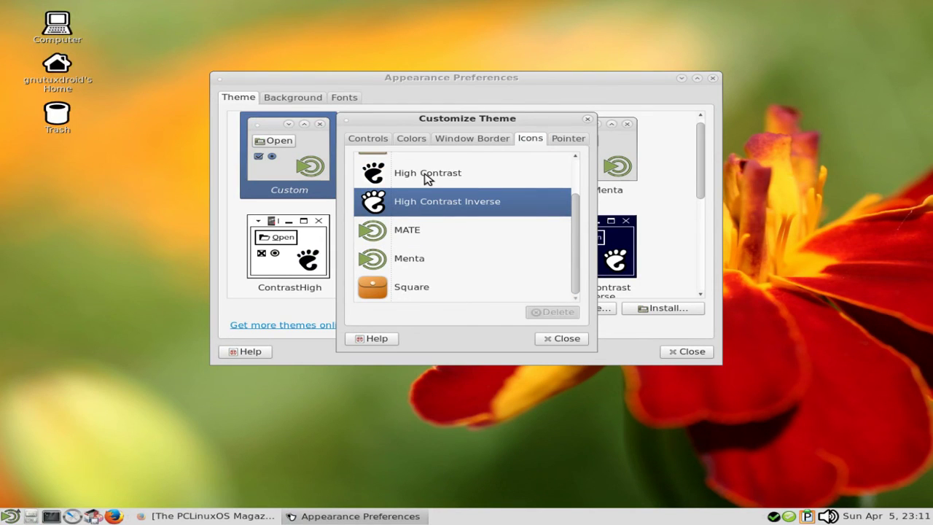
left_click(428, 177)
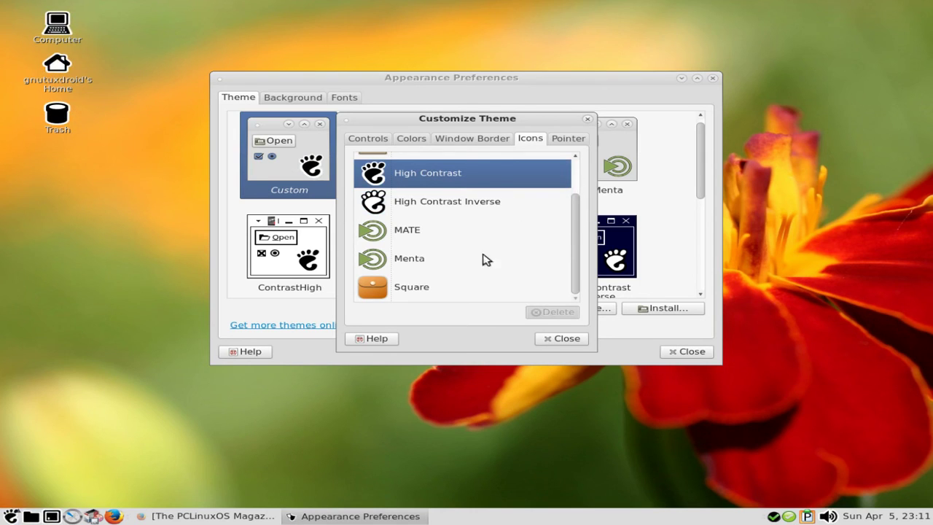
left_click(430, 288)
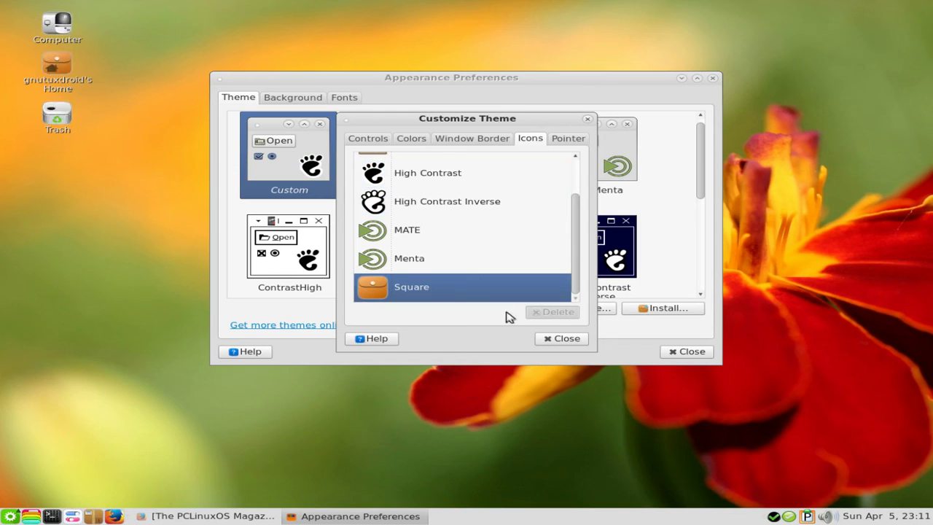
left_click(563, 338)
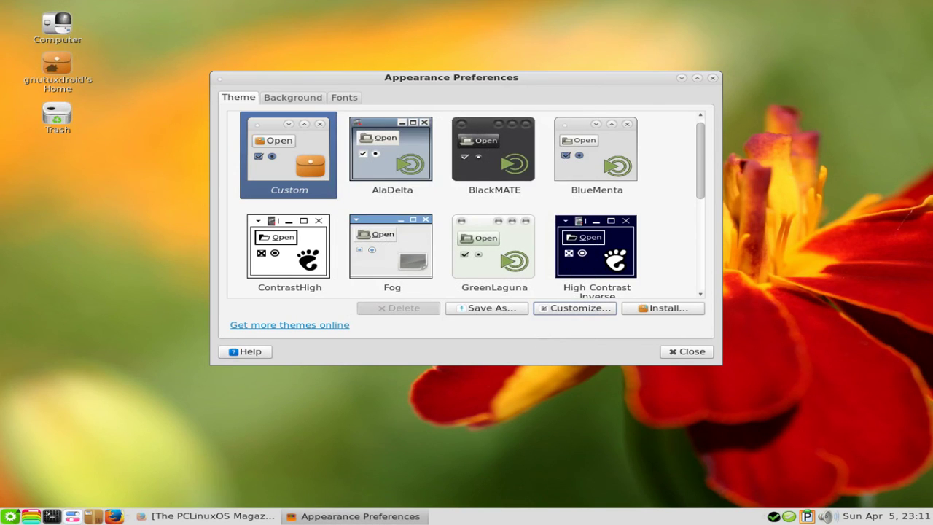
- Change the desktop background to the dark image with the glowing blue skyline, and close the appearance preferences
left_click(311, 98)
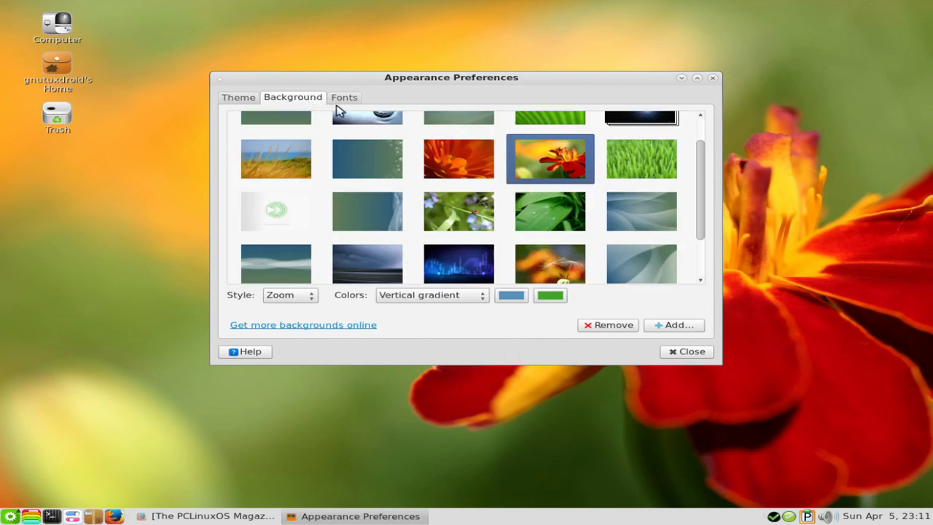
left_click(468, 271)
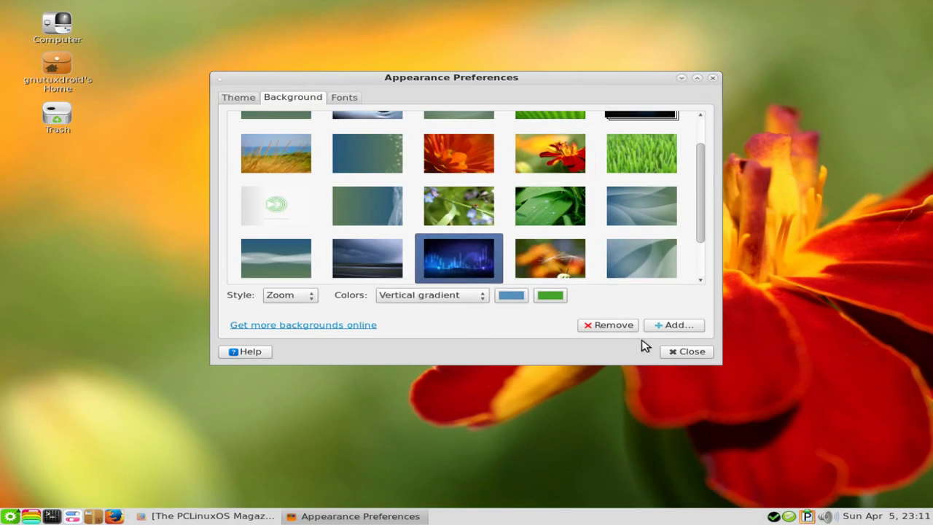
left_click(677, 352)
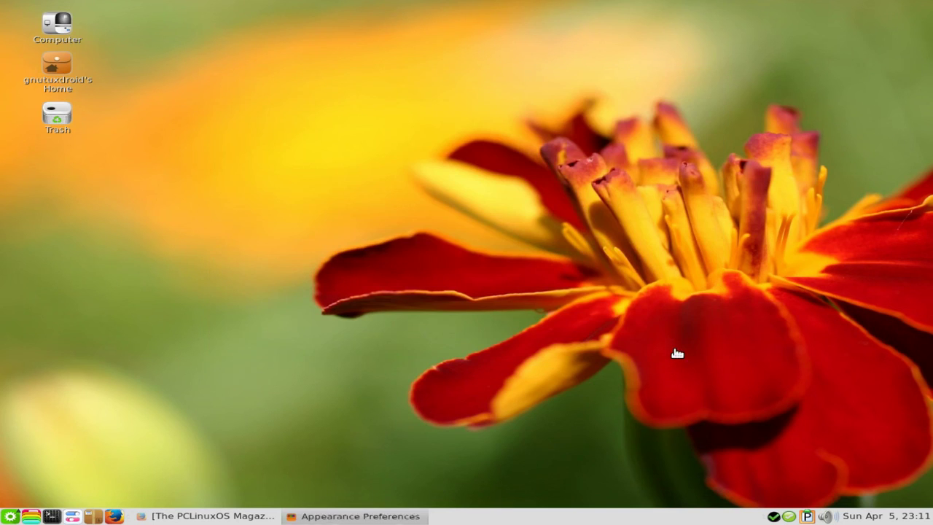